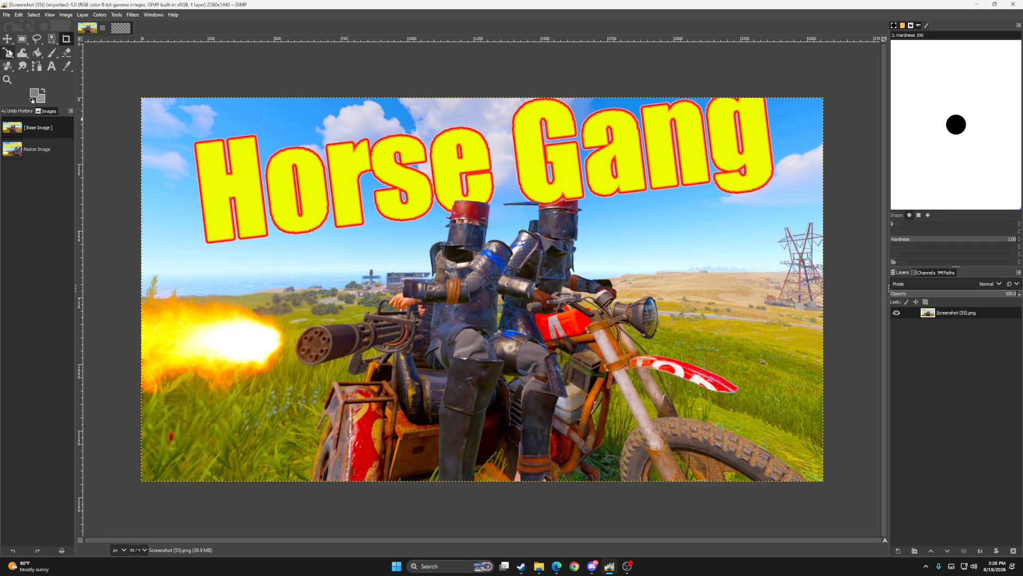
# Draw a rectangular selection from the title's first "o" down to the riders, and undo it.
pyautogui.click(9, 40)
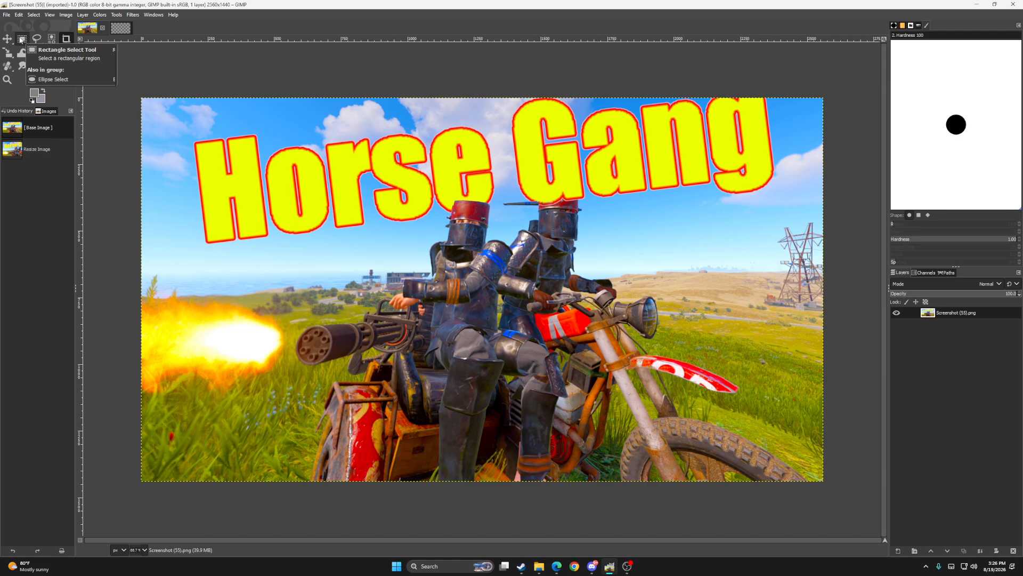
pyautogui.click(21, 39)
pyautogui.moveTo(269, 135); pyautogui.dragTo(581, 329)
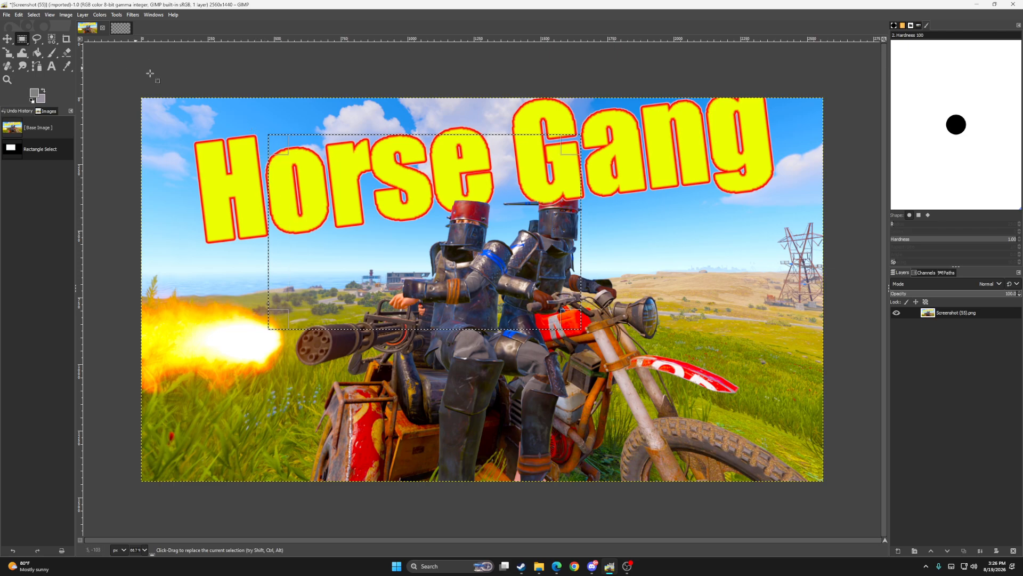
pyautogui.hotkey('ctrl', 'z')
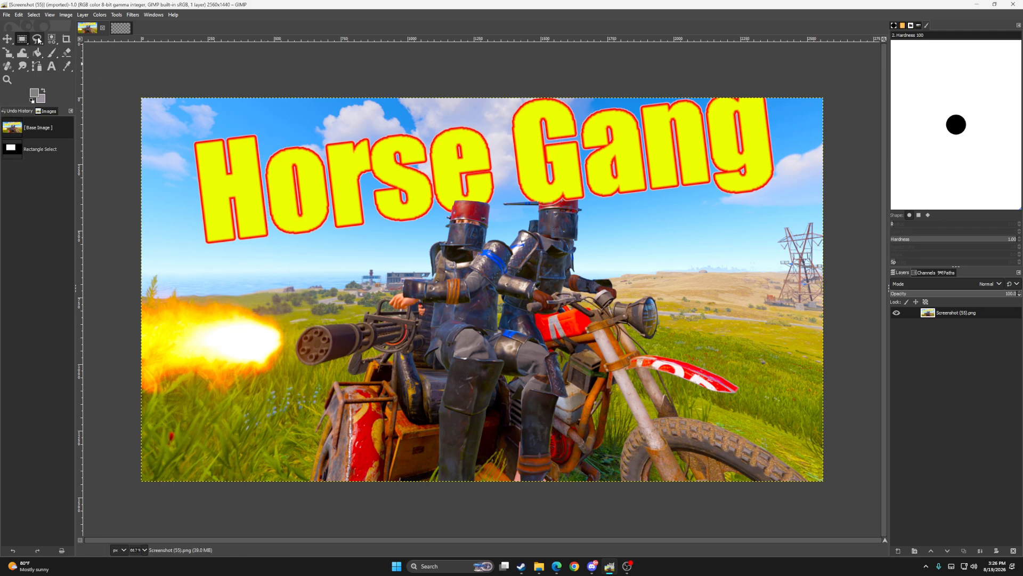
# Try to roughly outline the front rider with the Foreground Select tool.
pyautogui.click(38, 40)
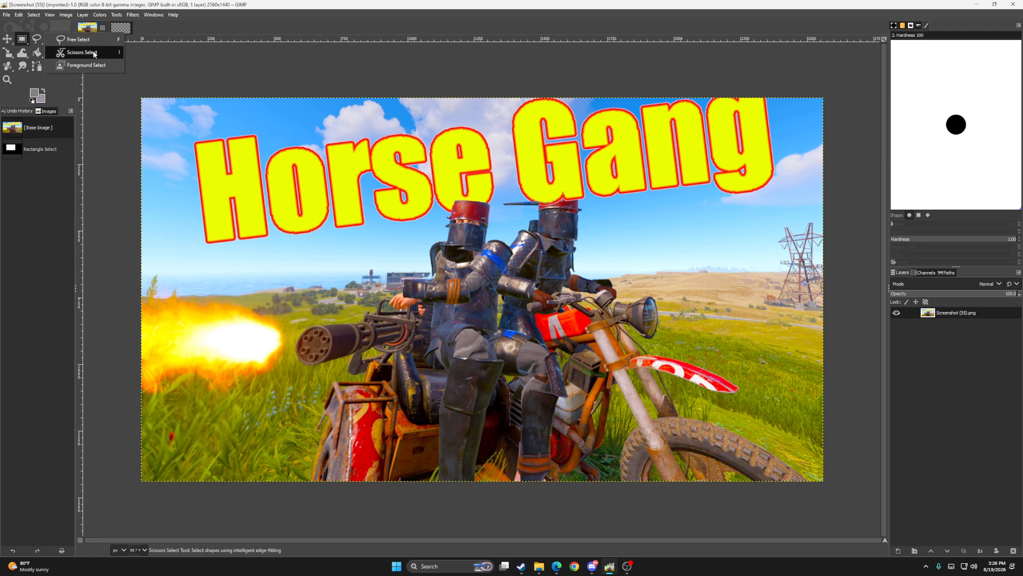
pyautogui.click(110, 70)
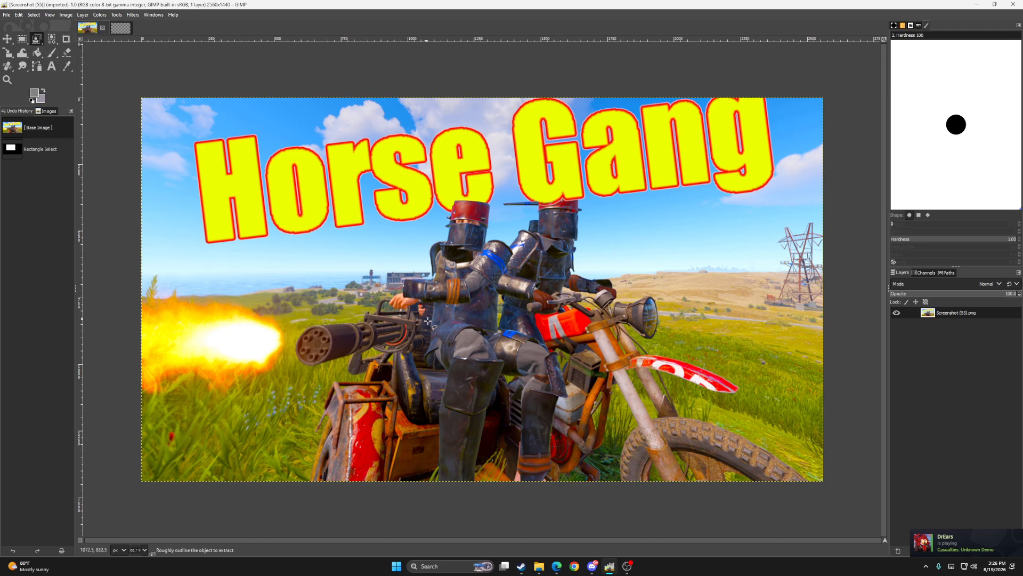
pyautogui.click(454, 332)
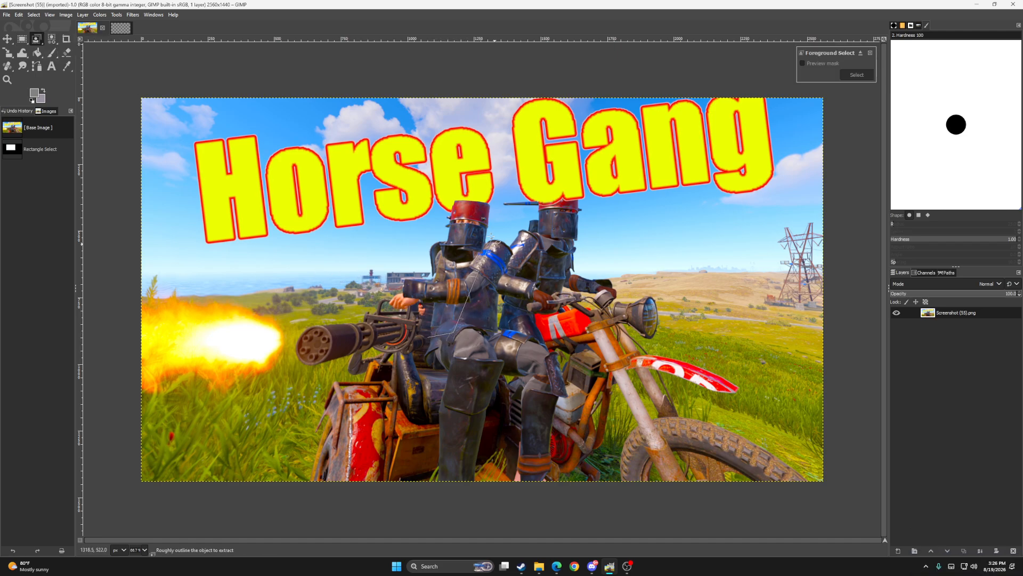
pyautogui.rightClick(464, 335)
pyautogui.click(412, 479)
pyautogui.click(397, 504)
# Select the sky above the title with Fuzzy Select and with Select by Color, and undo both selections.
pyautogui.click(52, 39)
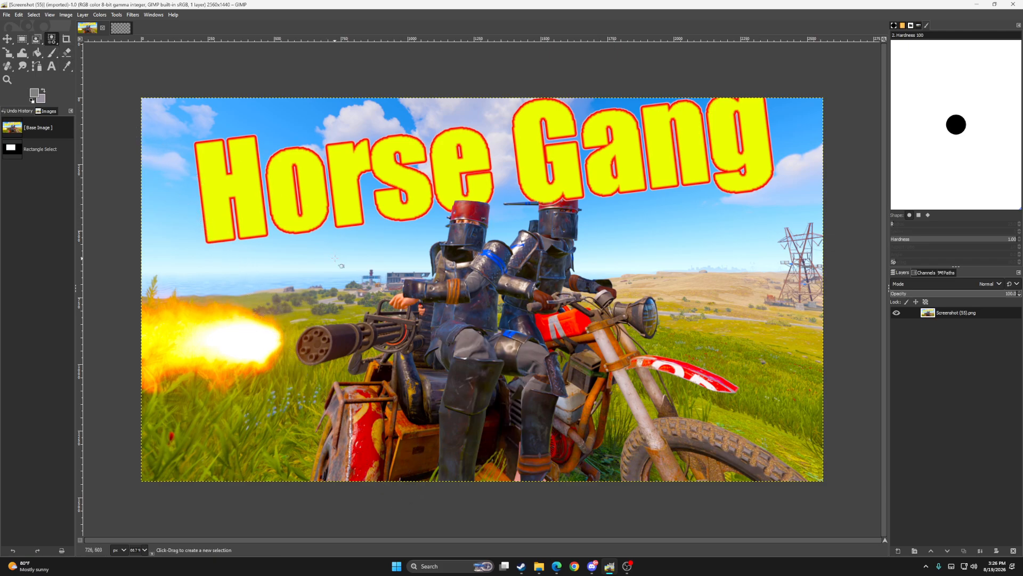
pyautogui.click(53, 40)
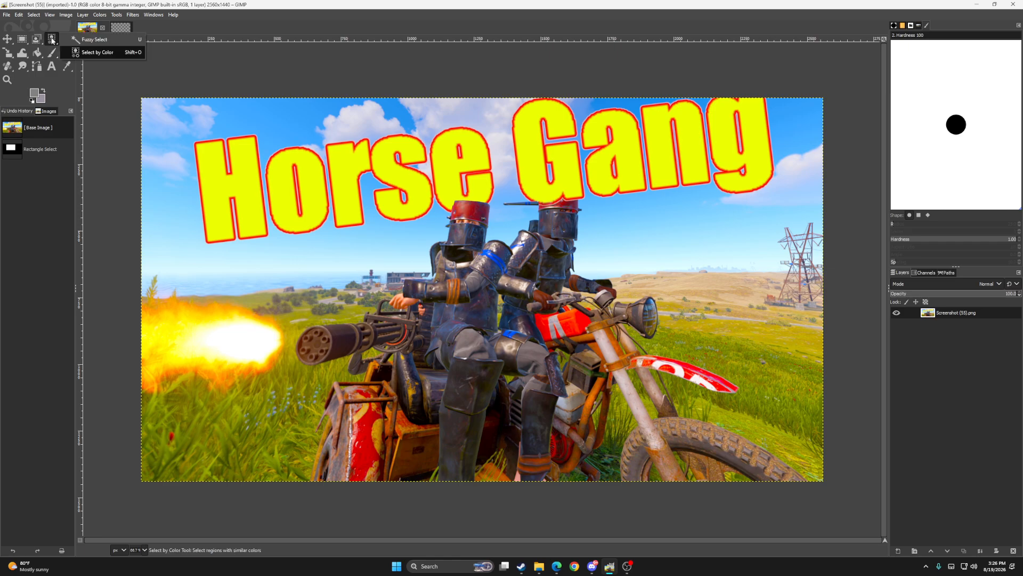
pyautogui.click(102, 44)
pyautogui.moveTo(273, 123); pyautogui.dragTo(92, 57)
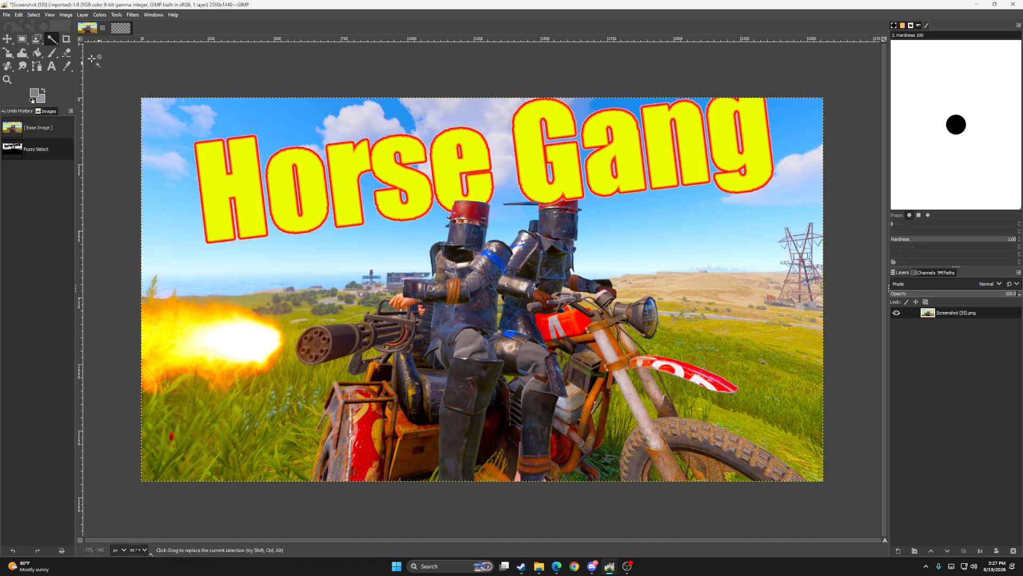
pyautogui.click(103, 53)
pyautogui.moveTo(264, 120); pyautogui.dragTo(263, 113)
pyautogui.hotkey('ctrl', 'z')
pyautogui.hotkey('ctrl', 'z')
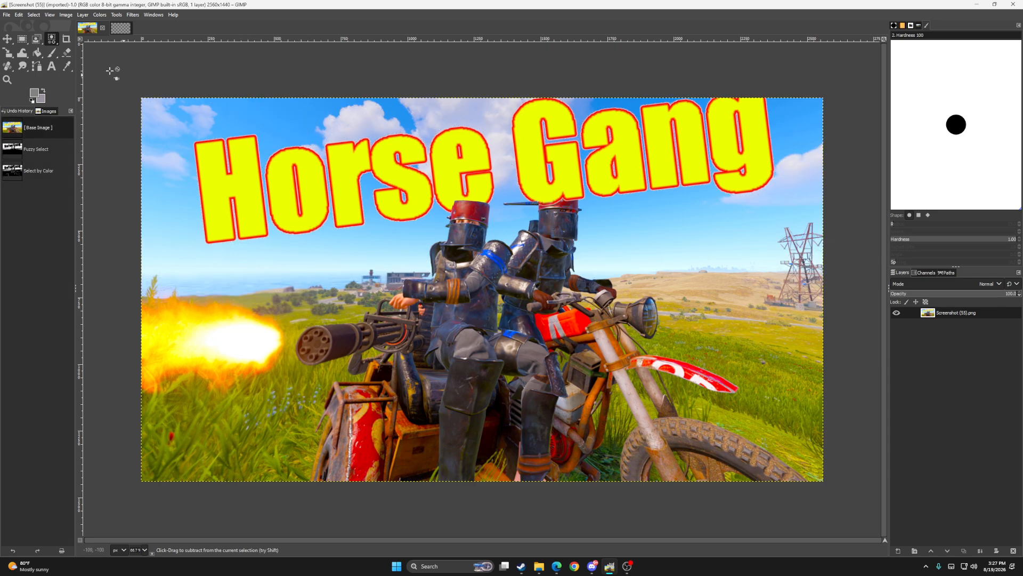
# Mark a small crop area over the upper part of the title's "H" and cancel the crop.
pyautogui.click(66, 41)
pyautogui.moveTo(193, 119); pyautogui.dragTo(255, 157)
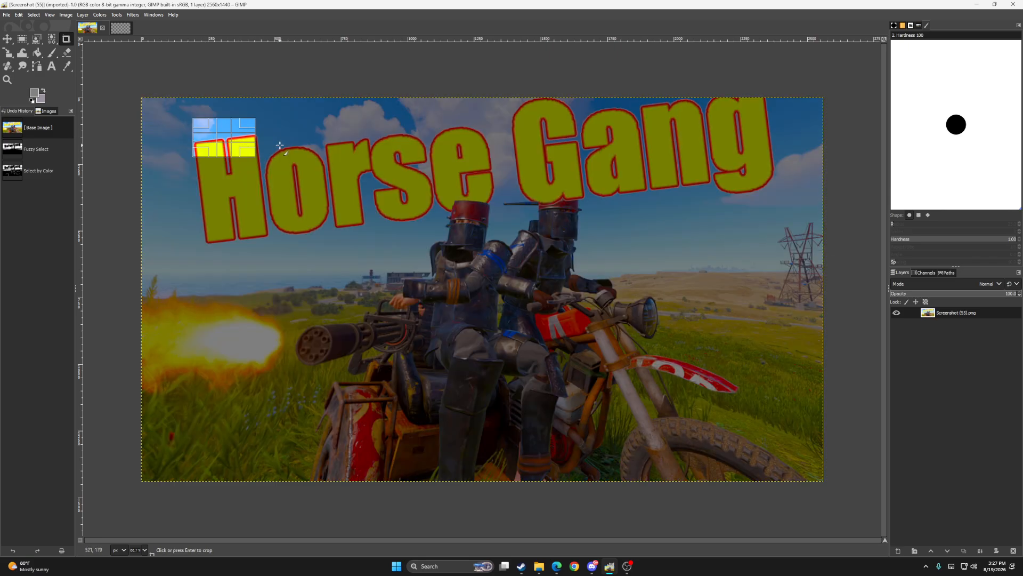
pyautogui.click(150, 63)
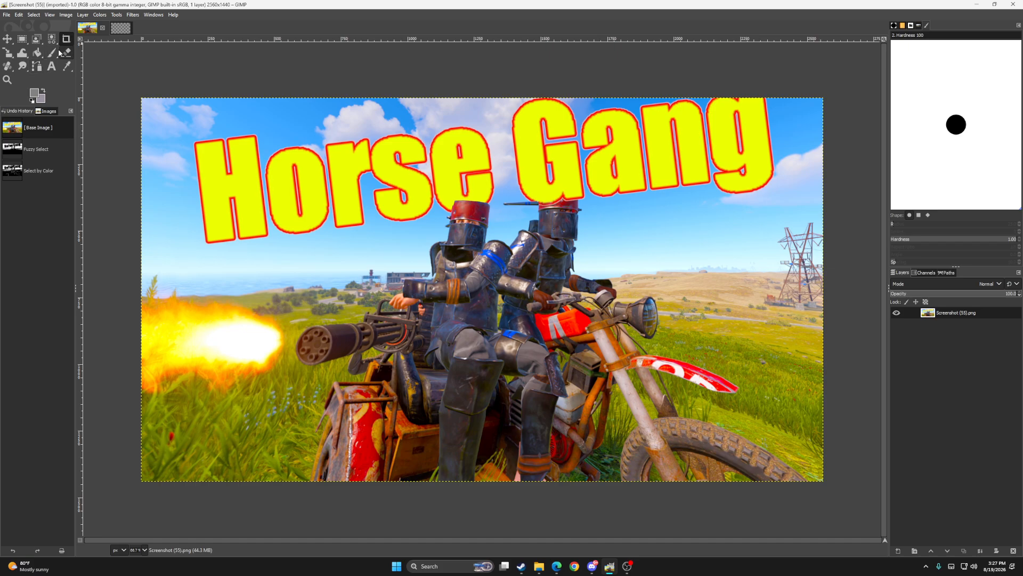
# Rotate the image layer by 12.33 degrees and scale it to 2595 × 1804 pixels.
pyautogui.click(8, 57)
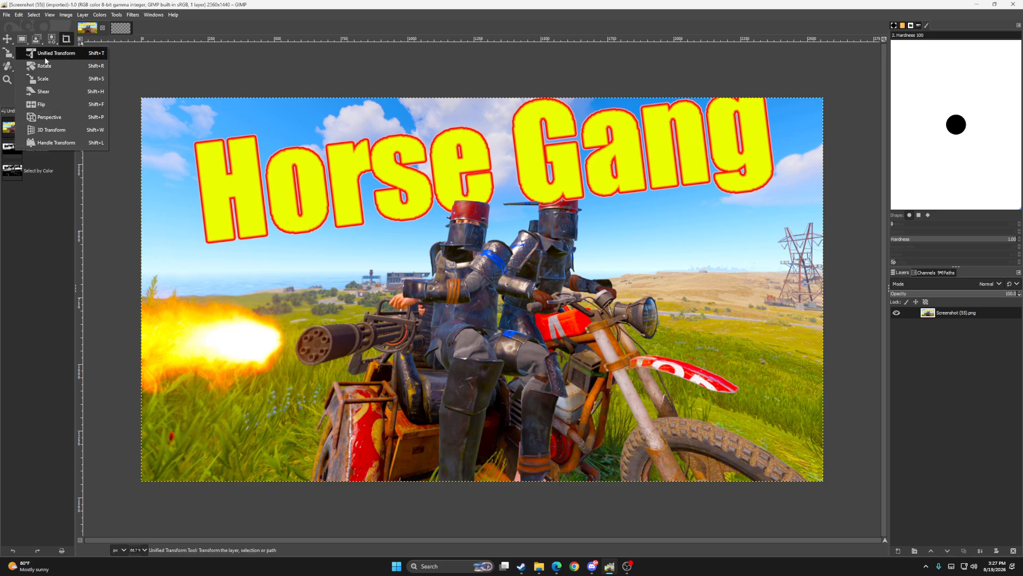
pyautogui.click(66, 70)
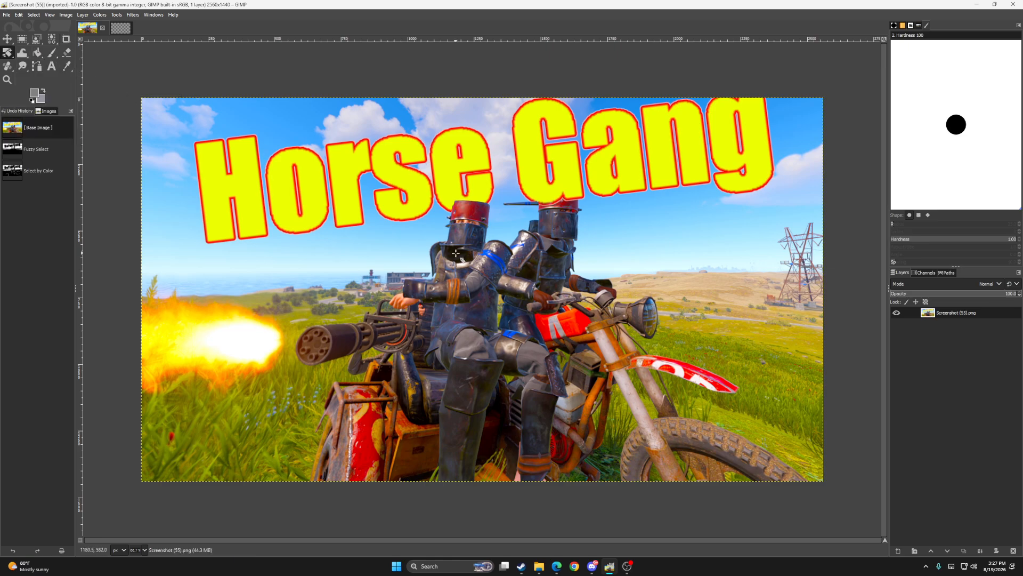
pyautogui.click(477, 259)
pyautogui.moveTo(594, 282); pyautogui.dragTo(527, 284)
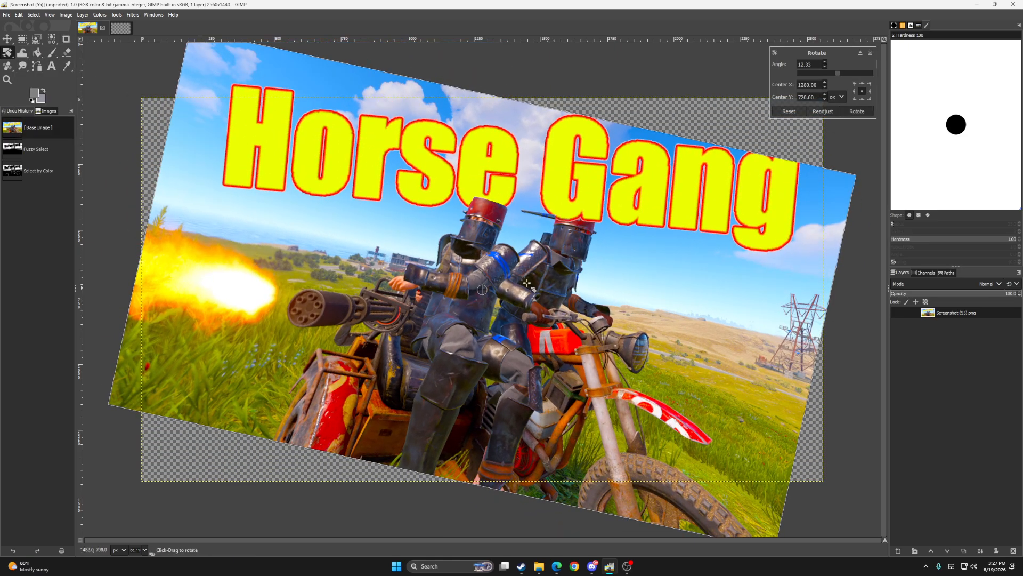
pyautogui.click(8, 53)
pyautogui.click(50, 84)
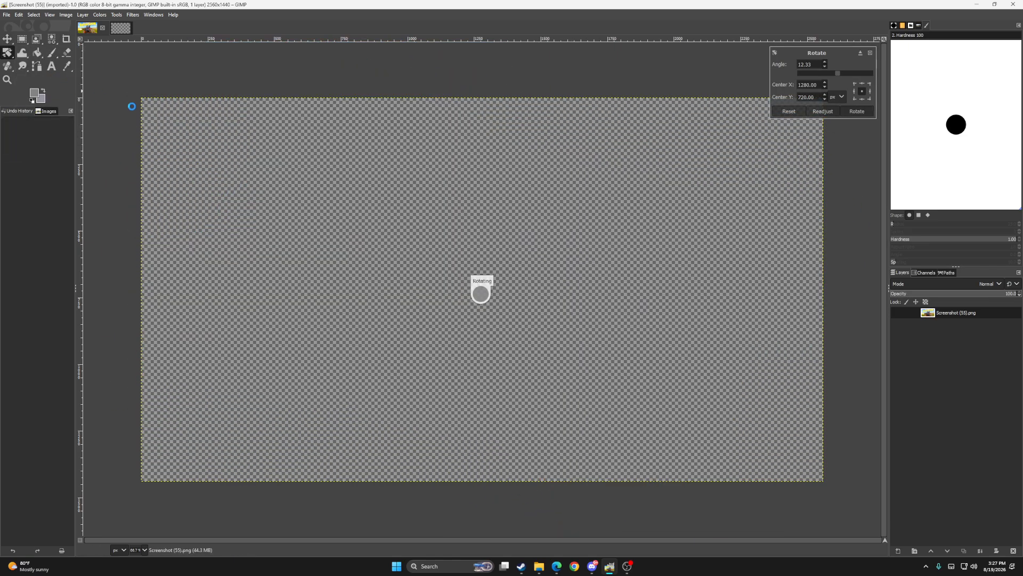
pyautogui.moveTo(271, 138); pyautogui.dragTo(335, 185)
# Flip the layer horizontally and stretch its upper-left corner outward with the Perspective tool.
pyautogui.click(8, 53)
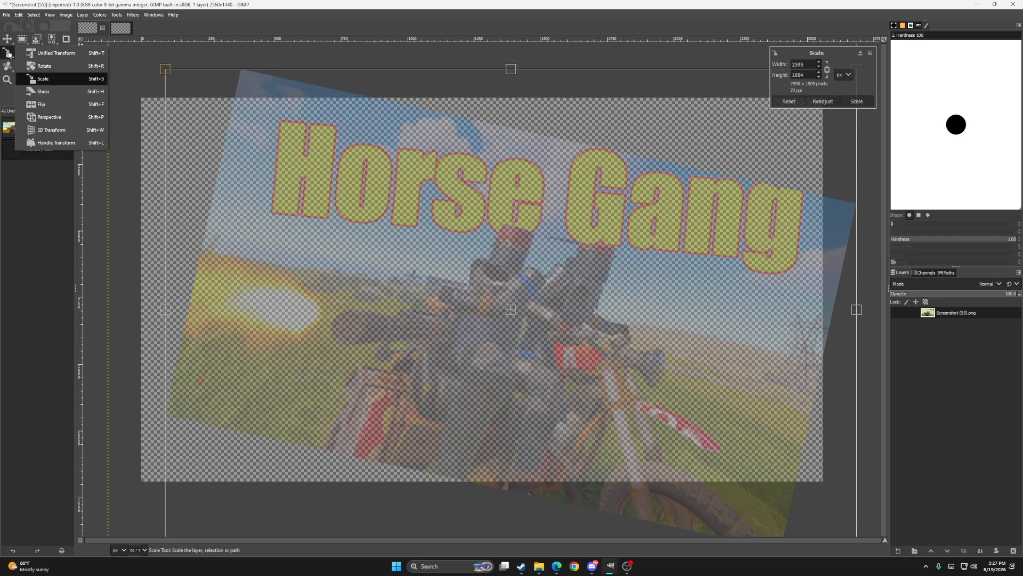
pyautogui.click(60, 102)
pyautogui.click(383, 241)
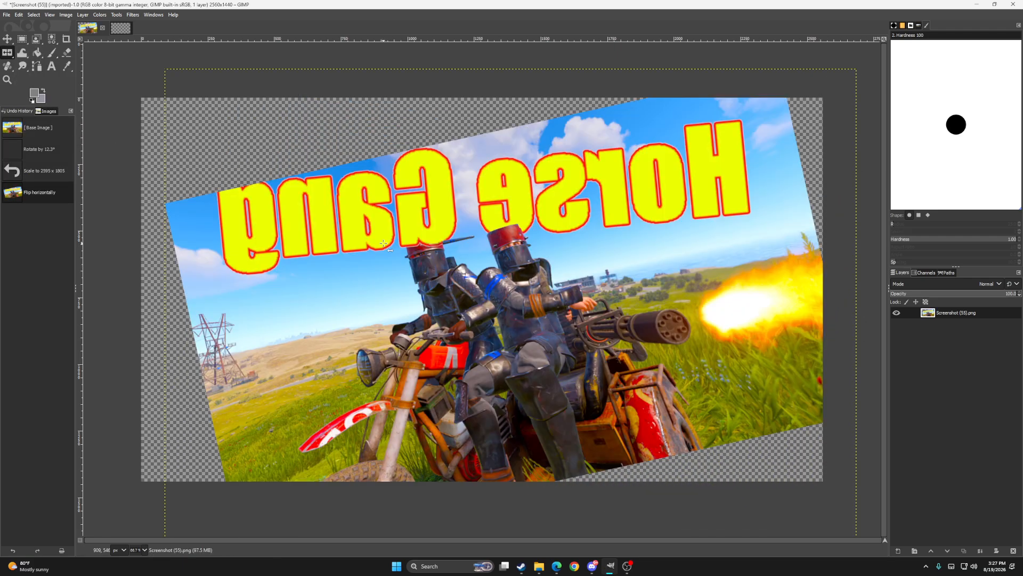
pyautogui.click(8, 54)
pyautogui.click(61, 115)
pyautogui.moveTo(294, 224); pyautogui.dragTo(152, 124)
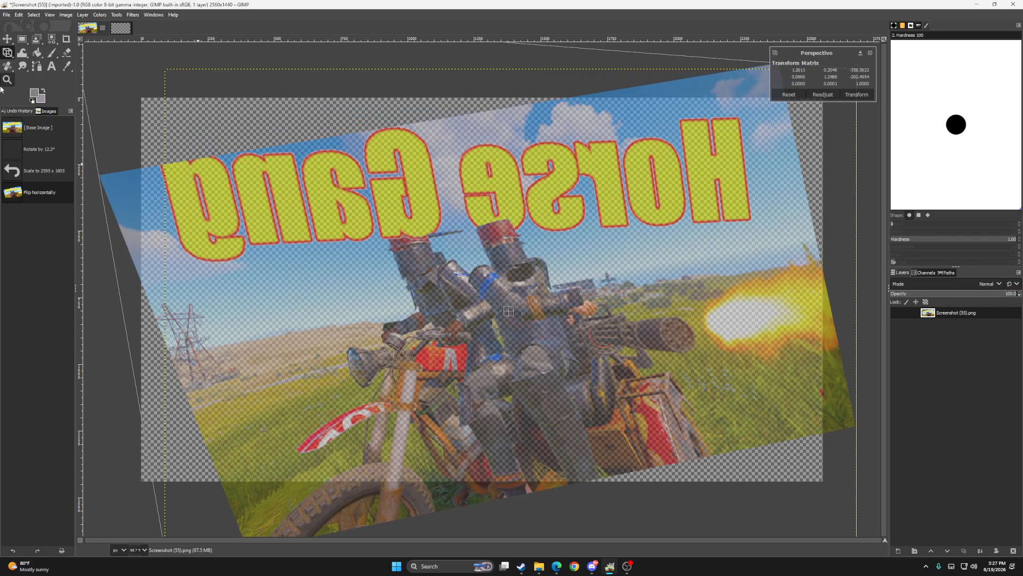
# Apply a 3D Transform to the layer with angles of about -25° in X, 38° in Y and 139° in Z.
pyautogui.click(6, 53)
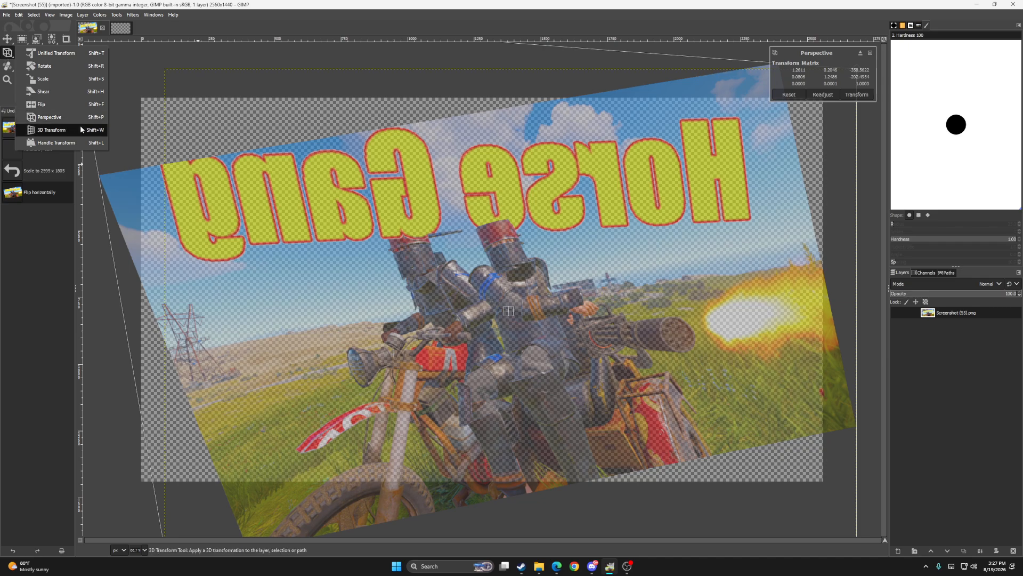
pyautogui.click(51, 129)
pyautogui.moveTo(437, 259); pyautogui.dragTo(515, 103)
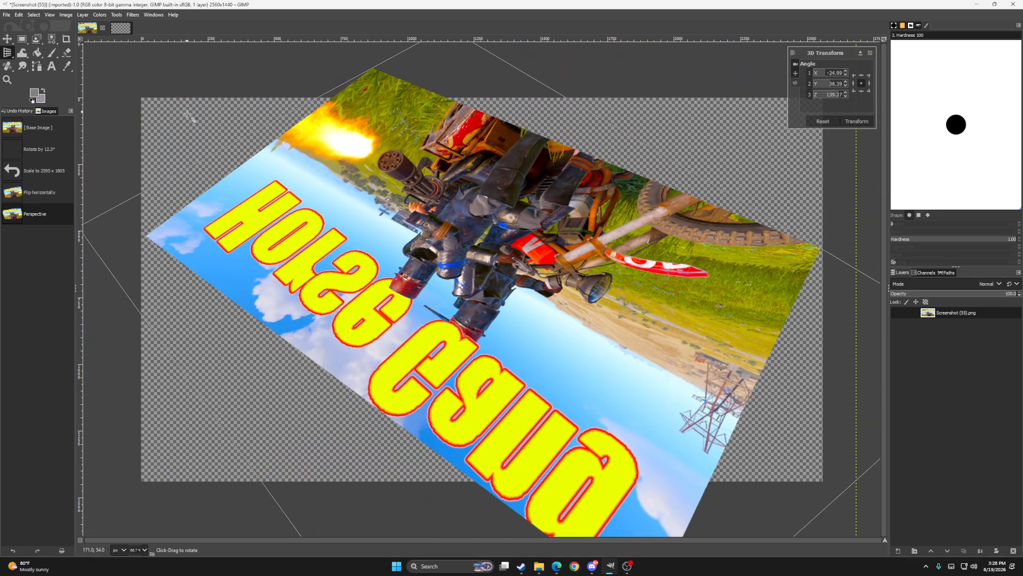
# Reposition the layer with Handle Transform and turn it upright in the upper-left part of the canvas.
pyautogui.click(8, 54)
pyautogui.click(72, 142)
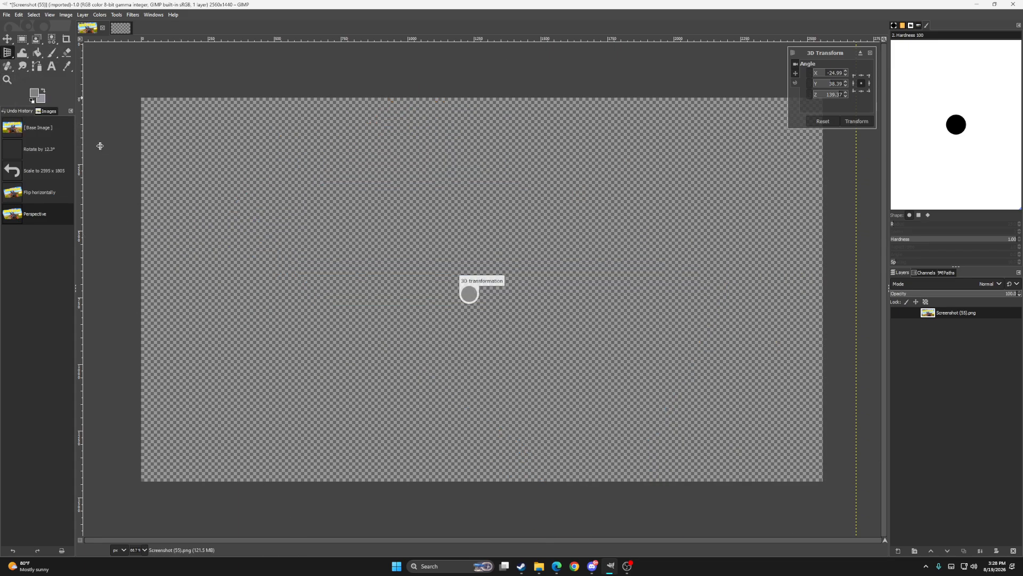
pyautogui.moveTo(457, 254)
pyautogui.mouseDown()
pyautogui.moveTo(469, 229)
pyautogui.moveTo(384, 261)
pyautogui.moveTo(365, 283)
pyautogui.moveTo(453, 264)
pyautogui.mouseUp()
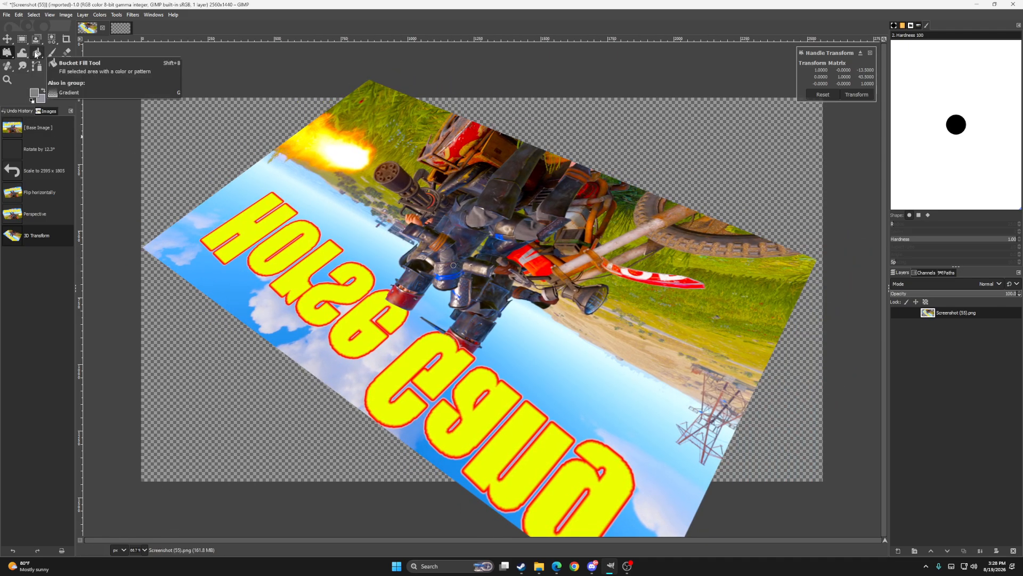
pyautogui.moveTo(441, 268); pyautogui.dragTo(327, 223)
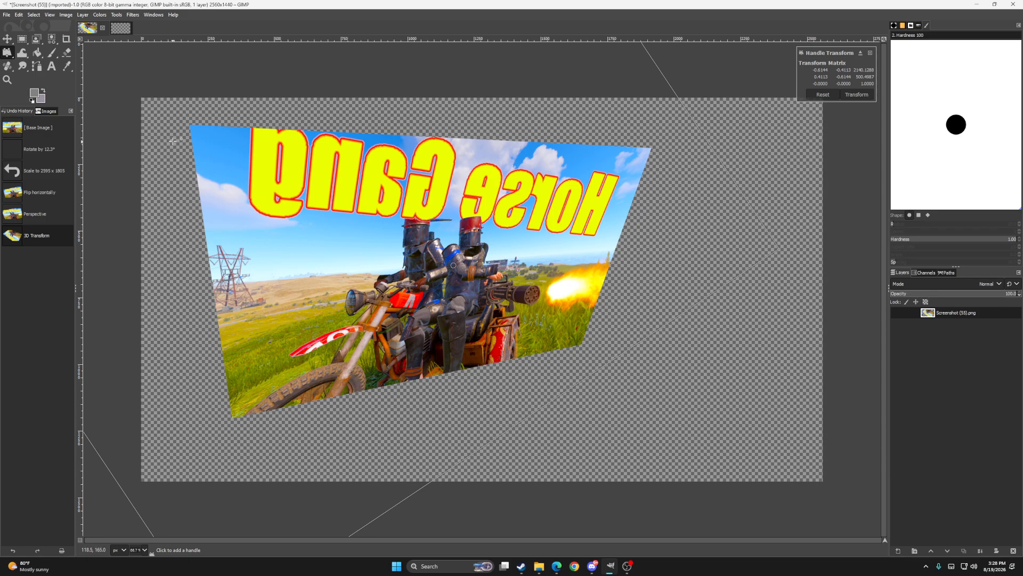
# Fill the yellow interior of every letter in the "Horse Gang" title with the Bucket Fill tool.
pyautogui.click(22, 56)
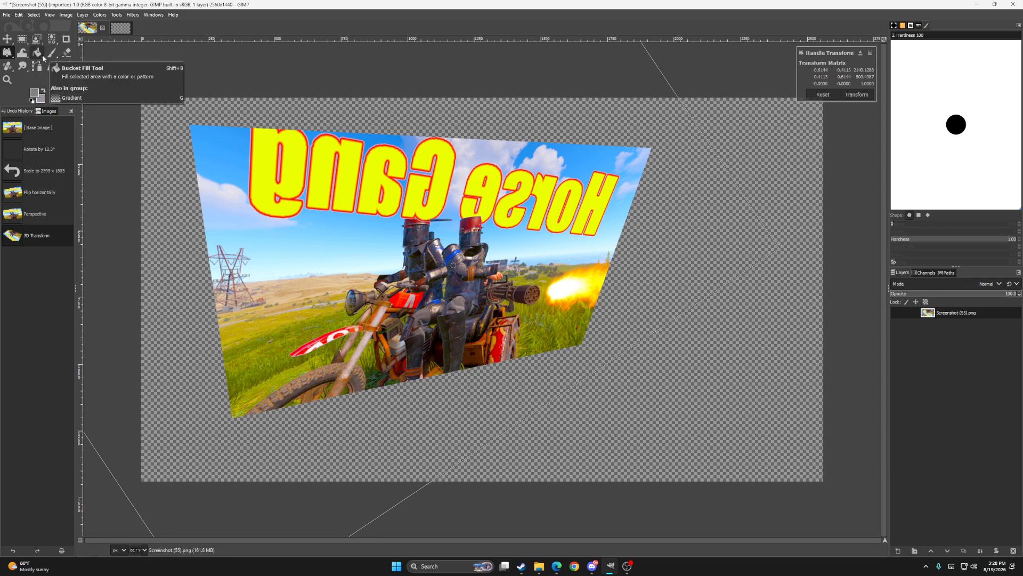
pyautogui.click(39, 55)
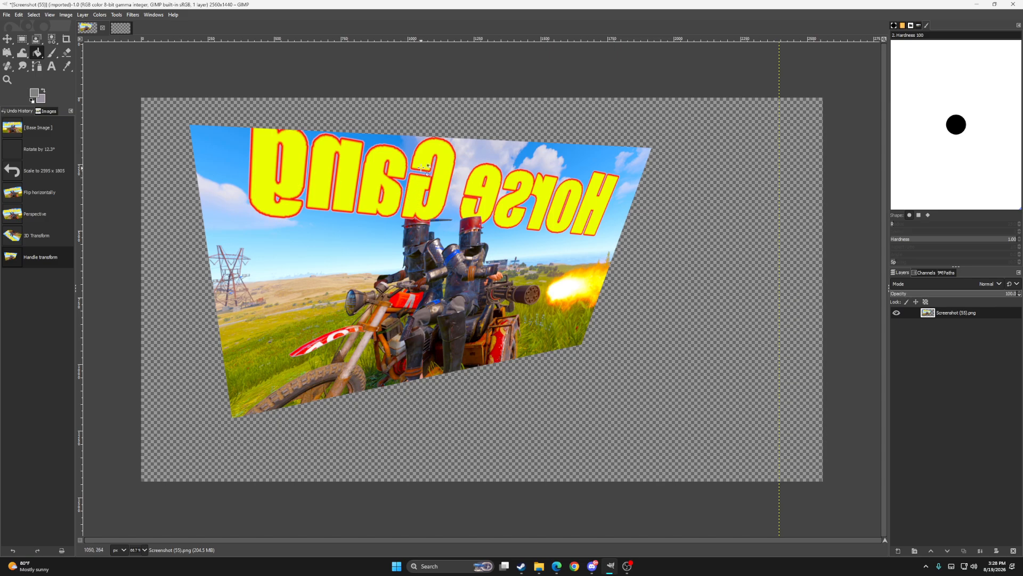
pyautogui.click(423, 158)
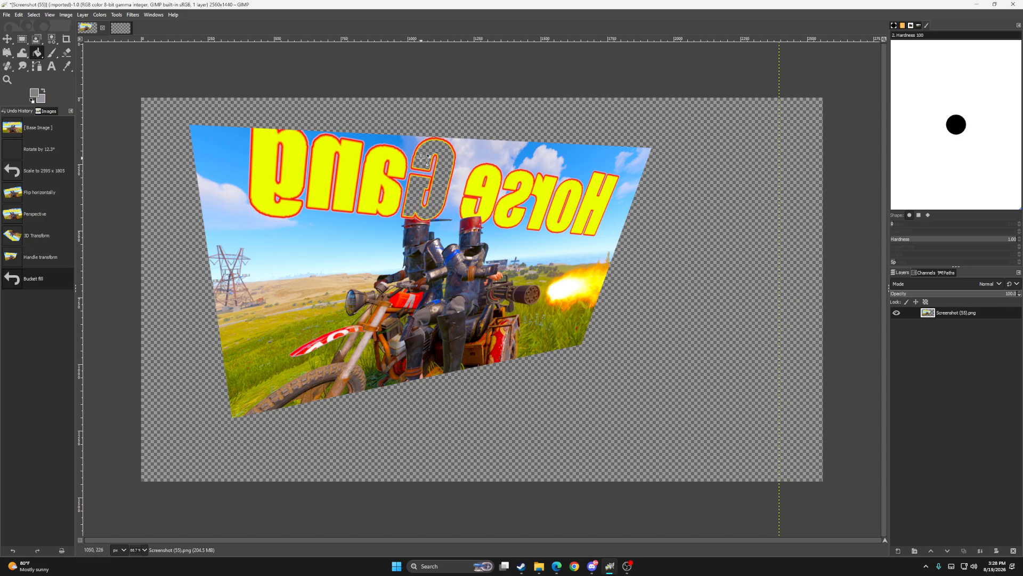
pyautogui.click(487, 193)
pyautogui.click(520, 205)
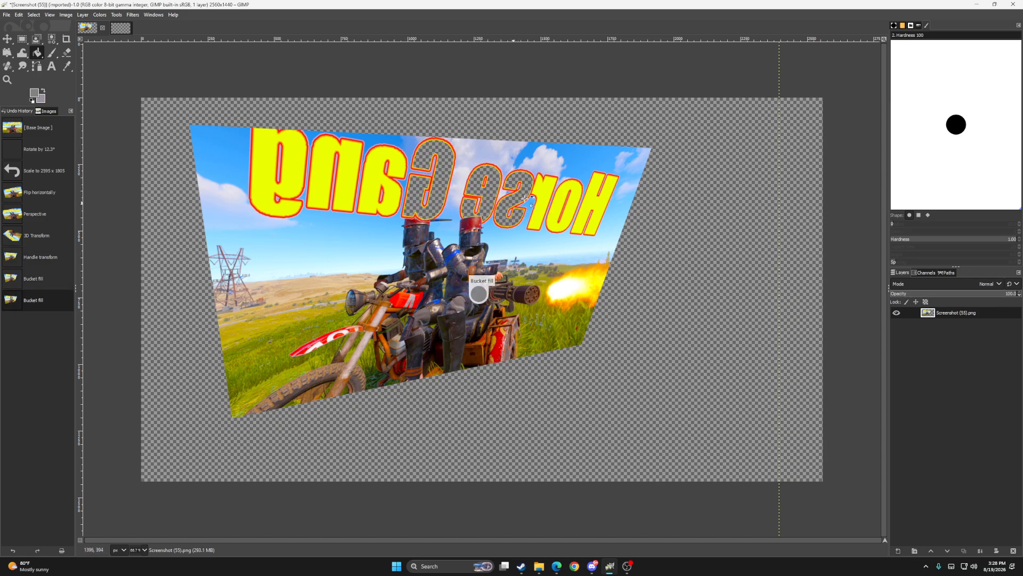
pyautogui.click(542, 197)
pyautogui.click(570, 200)
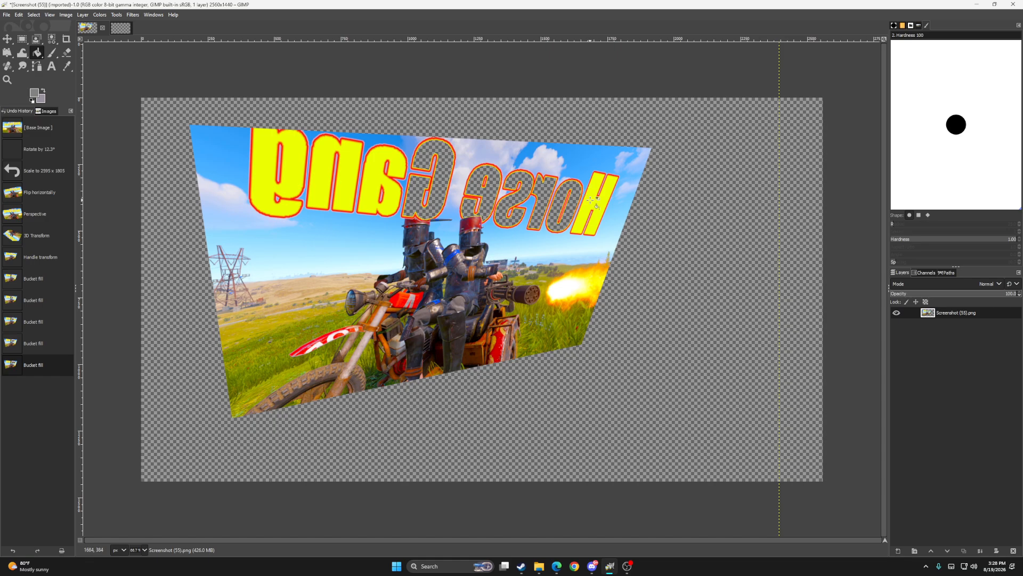
pyautogui.click(590, 198)
pyautogui.click(370, 183)
pyautogui.click(333, 176)
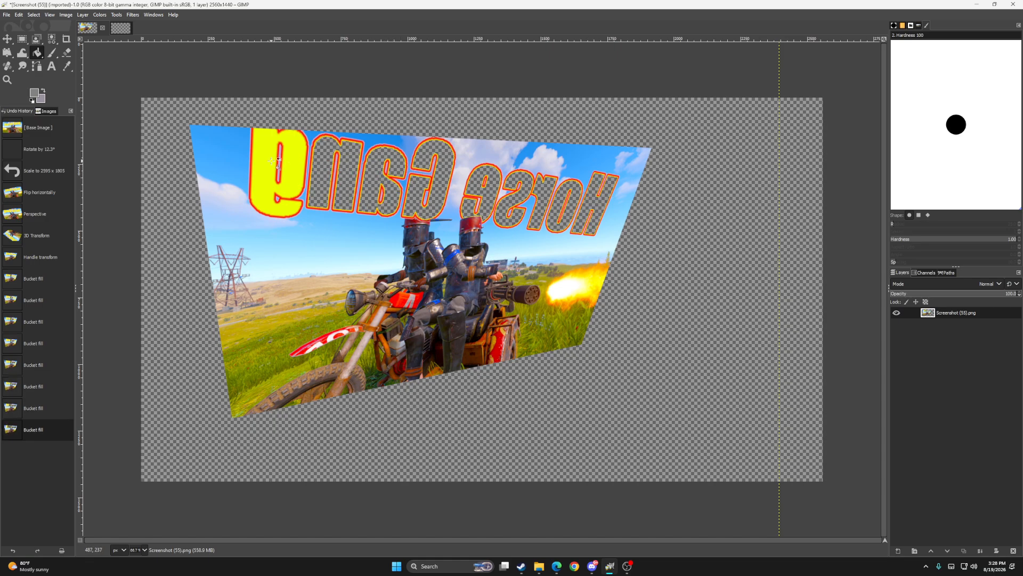
pyautogui.click(275, 163)
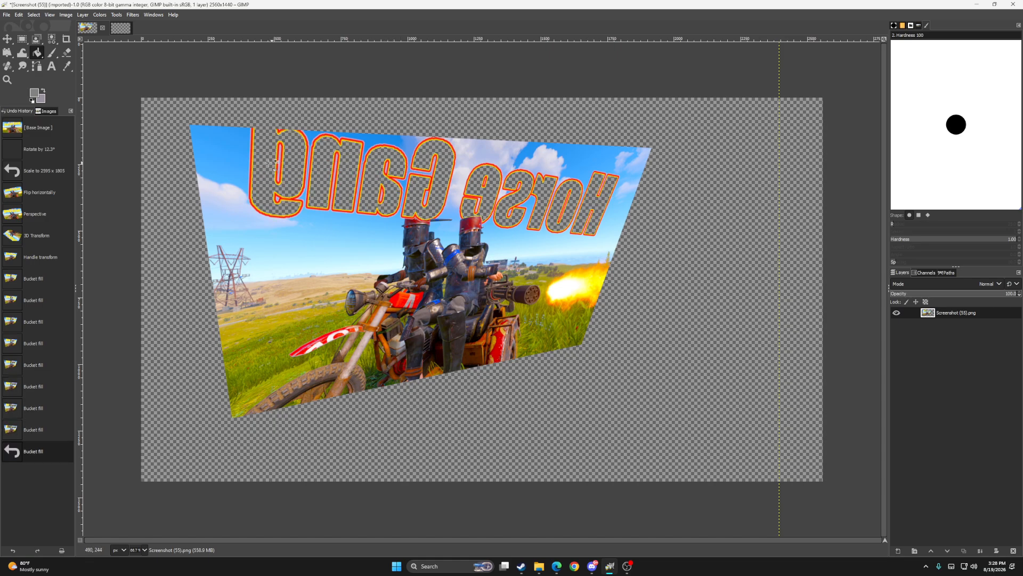
# Apply a Gradient about 3 pixels long in the sky above the pylon.
pyautogui.rightClick(38, 54)
pyautogui.click(75, 66)
pyautogui.click(231, 192)
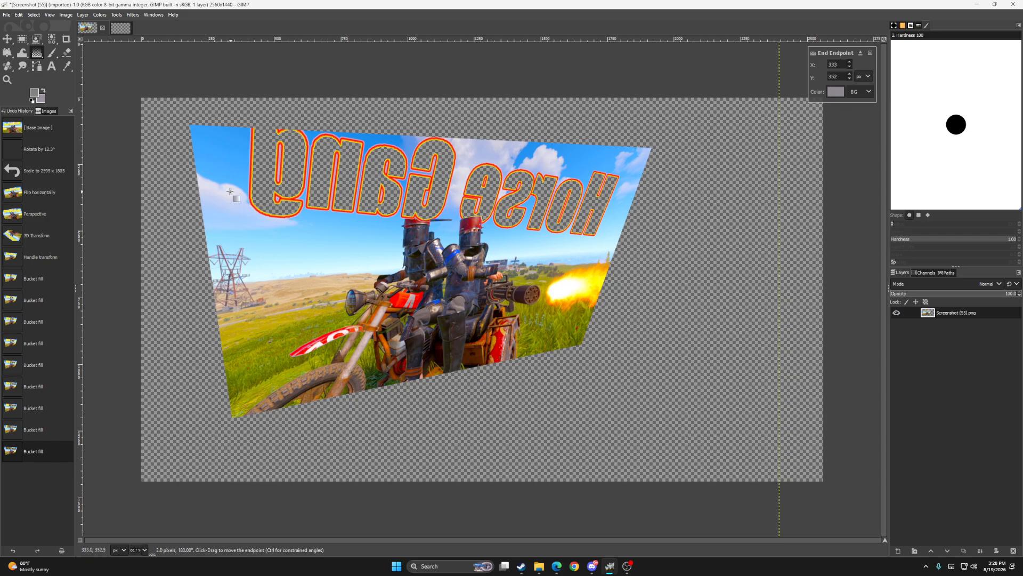
pyautogui.press('Return')
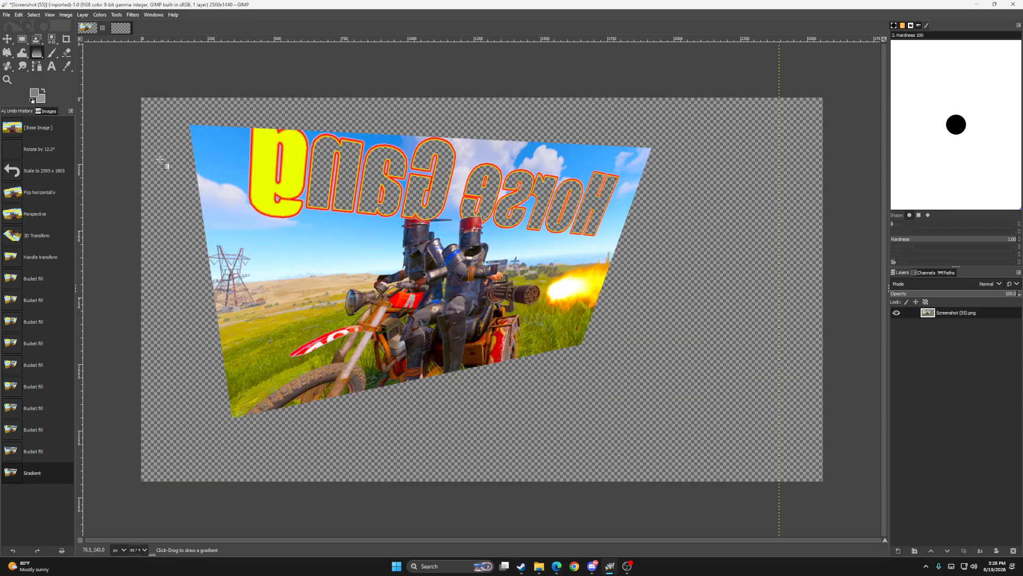
# Paint a freehand grey Airbrush curve across the sky between the pylon and the riders, and examine the stroke up close.
pyautogui.click(51, 57)
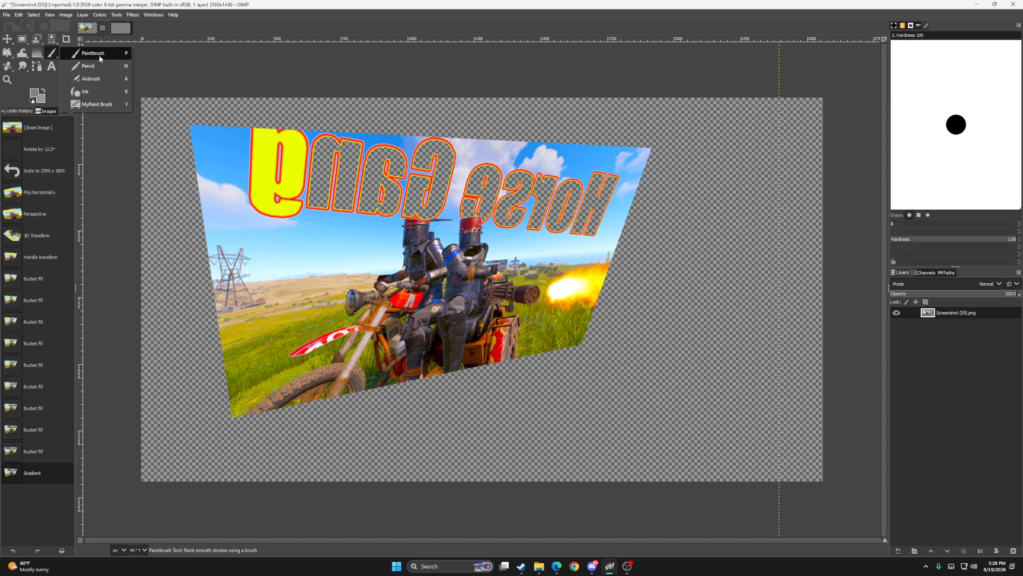
pyautogui.click(96, 54)
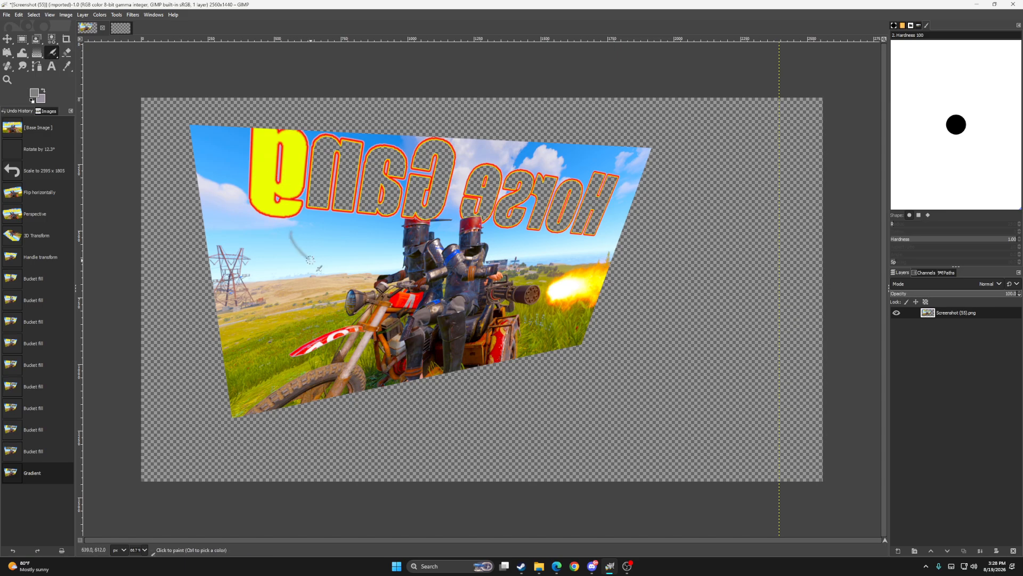
pyautogui.moveTo(309, 259)
pyautogui.mouseDown()
pyautogui.moveTo(375, 263)
pyautogui.moveTo(392, 235)
pyautogui.moveTo(353, 238)
pyautogui.mouseUp()
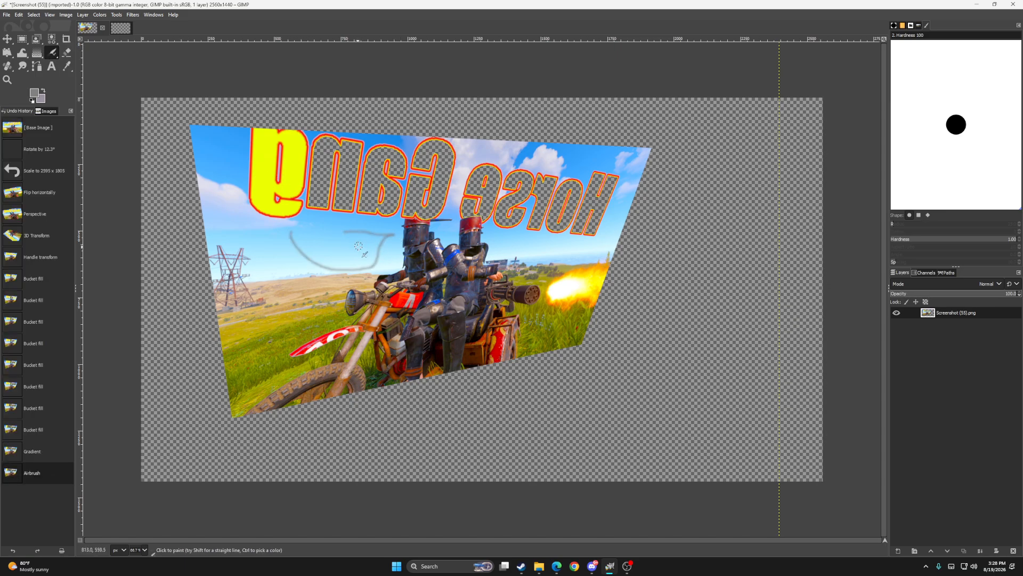
pyautogui.press('z')
pyautogui.scroll(5, 350, 261)
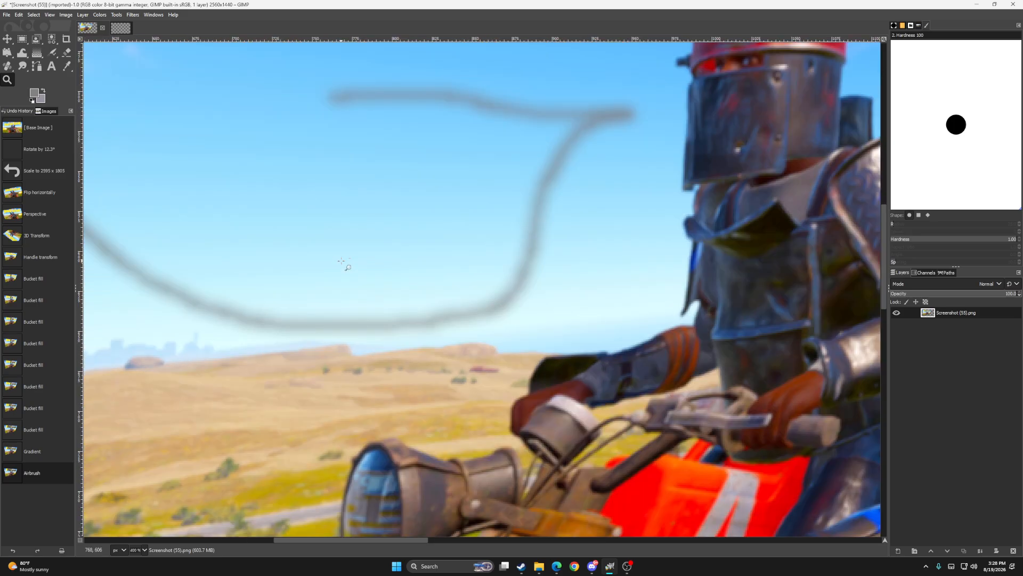
pyautogui.scroll(-4, 344, 263)
pyautogui.moveTo(337, 206); pyautogui.dragTo(341, 228)
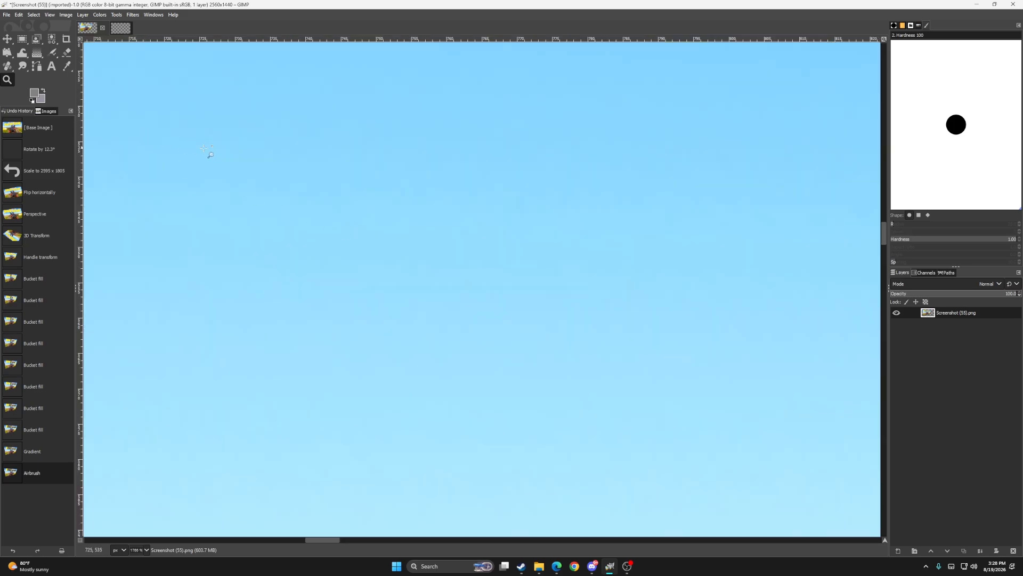
# Undo the airbrush stroke and the gradient.
pyautogui.hotkey('ctrl', 'z')
pyautogui.hotkey('ctrl', 'z')
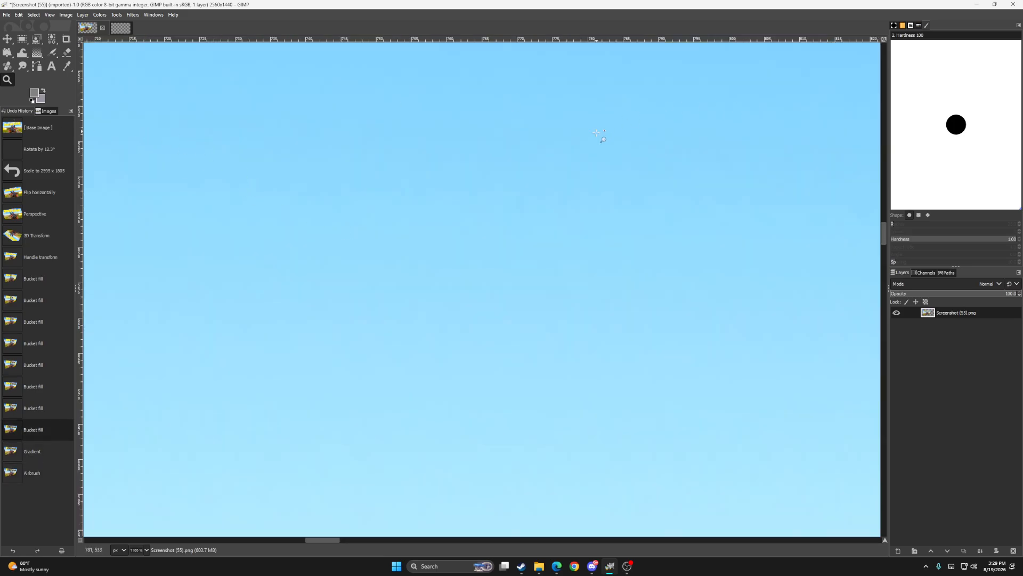
pyautogui.scroll(-9, 585, 244)
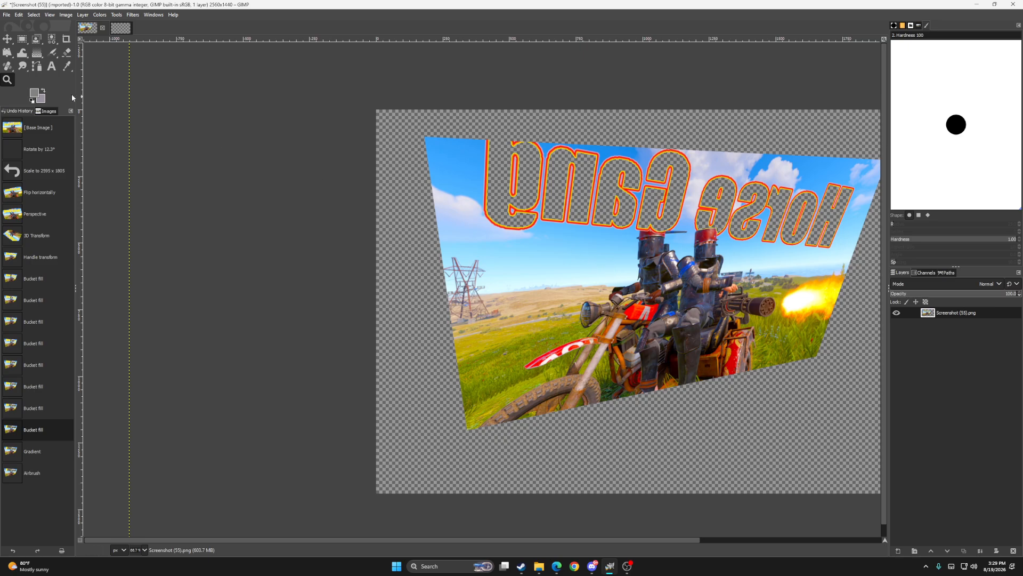
# Erase a wide band over the riders' heads and a diagonal strip beside them, with Eraser size 92 and hardness 27 for the strip.
pyautogui.click(66, 53)
pyautogui.doubleClick(67, 56)
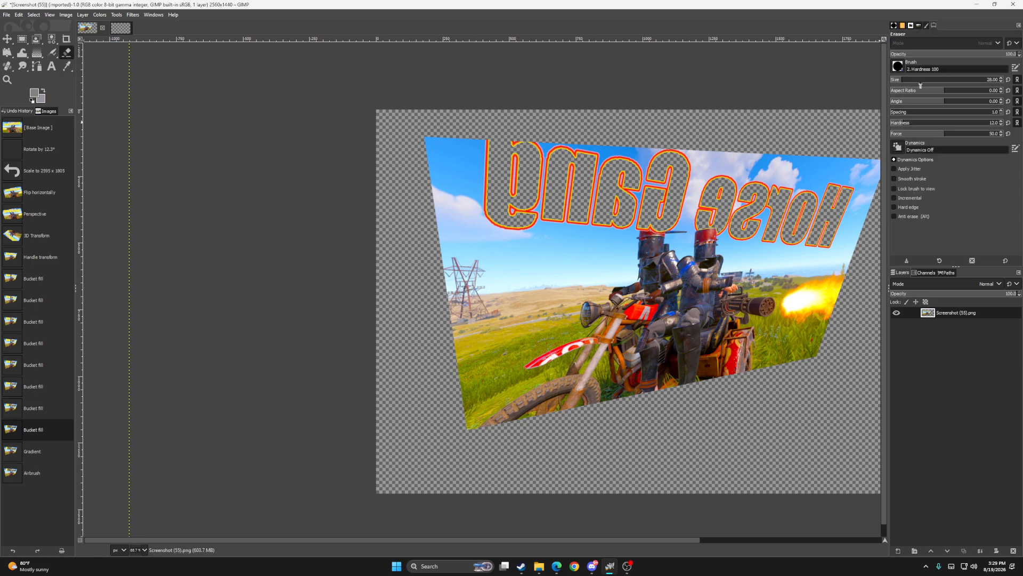
pyautogui.moveTo(558, 293)
pyautogui.mouseDown()
pyautogui.moveTo(606, 244)
pyautogui.moveTo(690, 237)
pyautogui.moveTo(721, 252)
pyautogui.moveTo(600, 246)
pyautogui.moveTo(690, 254)
pyautogui.moveTo(751, 239)
pyautogui.moveTo(626, 242)
pyautogui.moveTo(673, 241)
pyautogui.mouseUp()
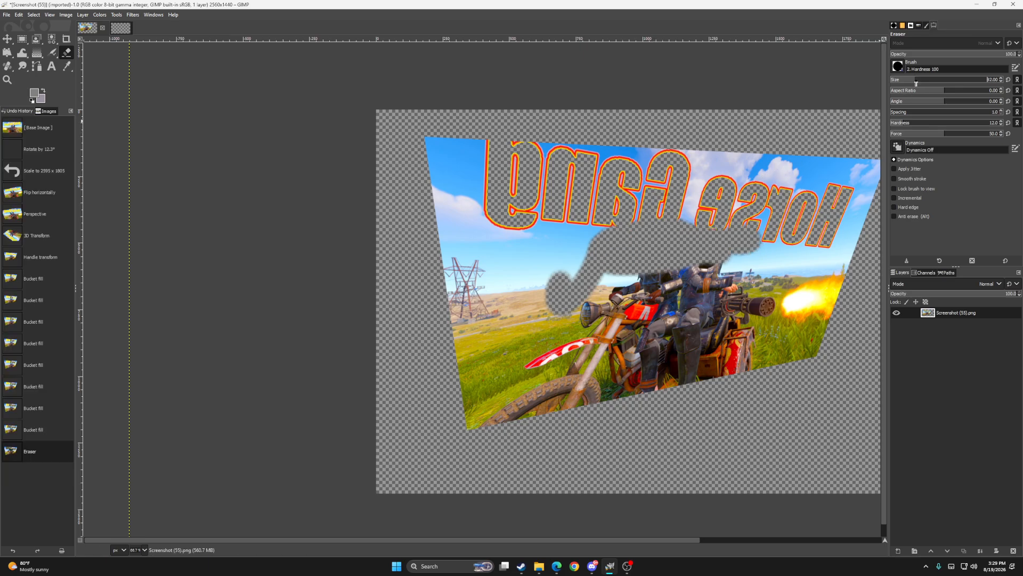
pyautogui.click(920, 123)
pyautogui.moveTo(794, 255)
pyautogui.mouseDown()
pyautogui.moveTo(737, 329)
pyautogui.moveTo(820, 234)
pyautogui.moveTo(806, 260)
pyautogui.mouseUp()
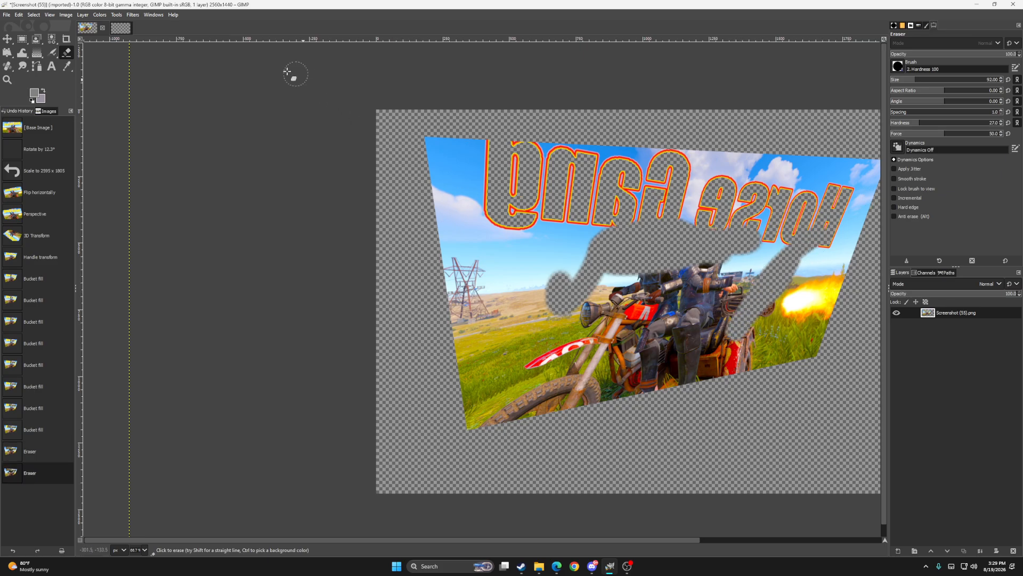
# Smudge the pylon, hills, riders and motorbike into blurred streaks with the size 92 brush.
pyautogui.click(10, 66)
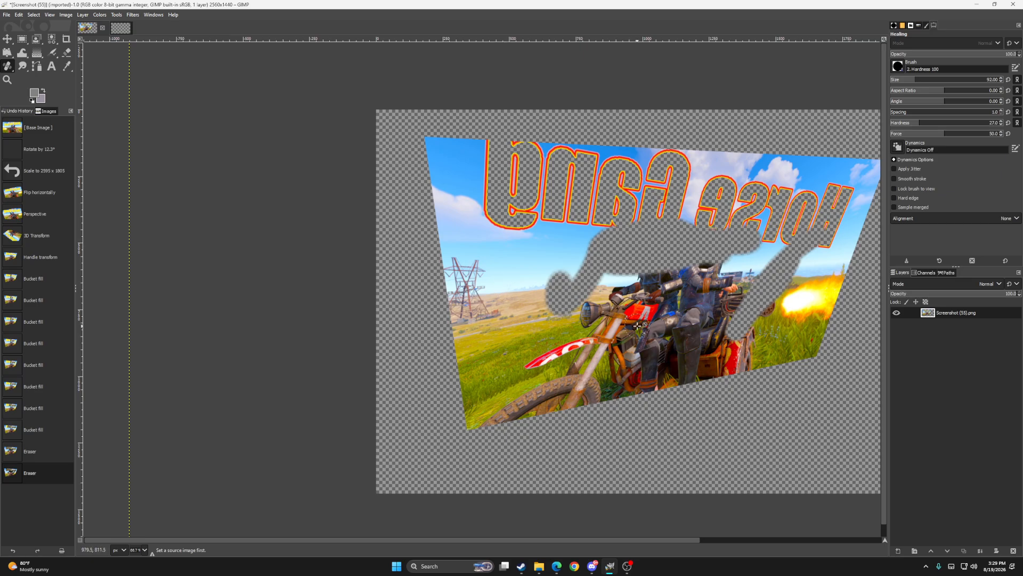
pyautogui.click(8, 66)
pyautogui.click(23, 66)
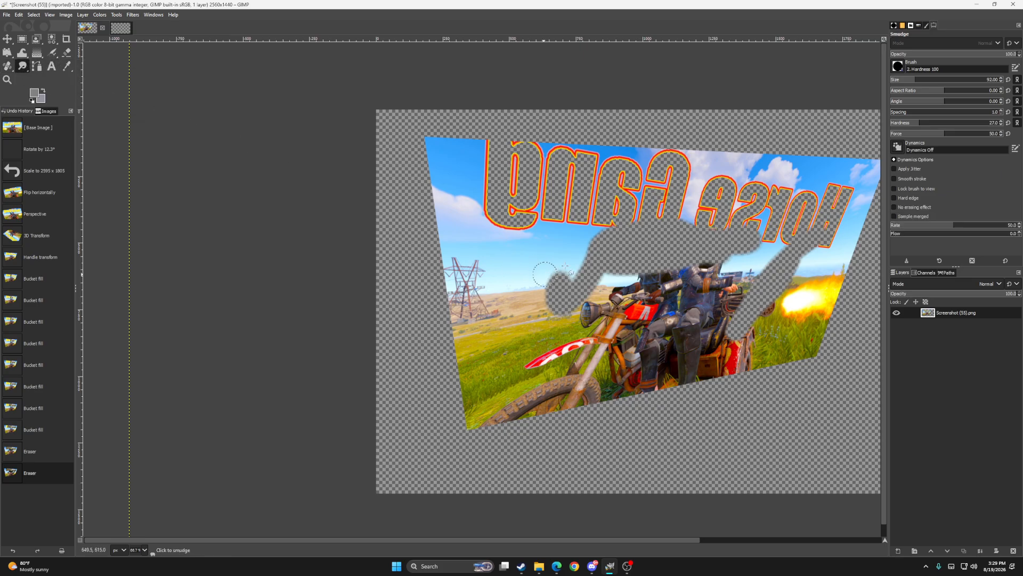
pyautogui.moveTo(539, 269)
pyautogui.mouseDown()
pyautogui.moveTo(457, 269)
pyautogui.moveTo(474, 263)
pyautogui.moveTo(513, 281)
pyautogui.moveTo(464, 299)
pyautogui.moveTo(565, 346)
pyautogui.moveTo(543, 373)
pyautogui.moveTo(493, 332)
pyautogui.moveTo(490, 410)
pyautogui.moveTo(581, 346)
pyautogui.moveTo(693, 320)
pyautogui.moveTo(625, 363)
pyautogui.moveTo(693, 314)
pyautogui.moveTo(704, 277)
pyautogui.moveTo(565, 277)
pyautogui.mouseUp()
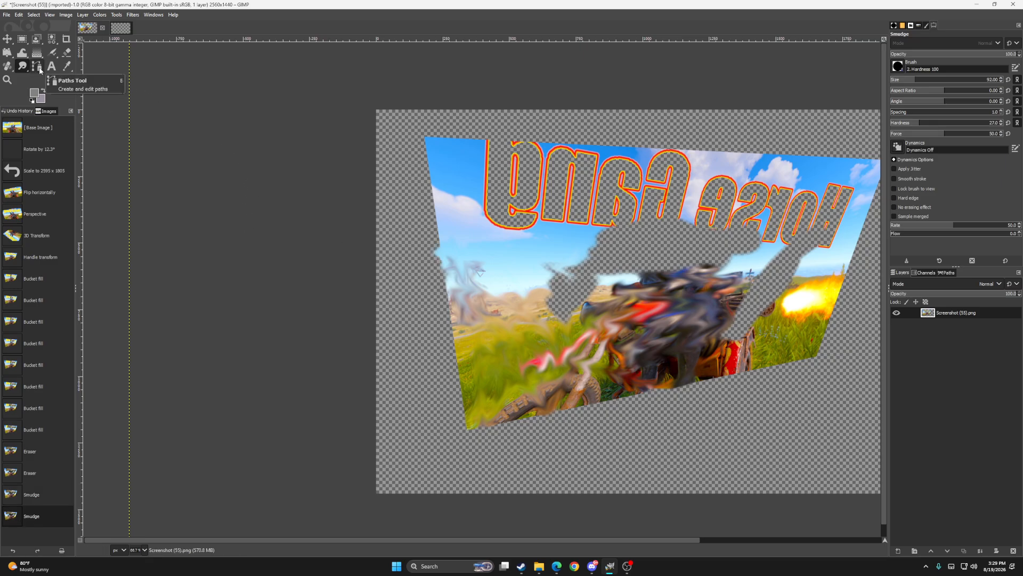
# Draw a curved path with the Paths tool from the smudged hills down across the motorbike's front wheel.
pyautogui.click(37, 66)
pyautogui.moveTo(487, 251); pyautogui.dragTo(581, 236)
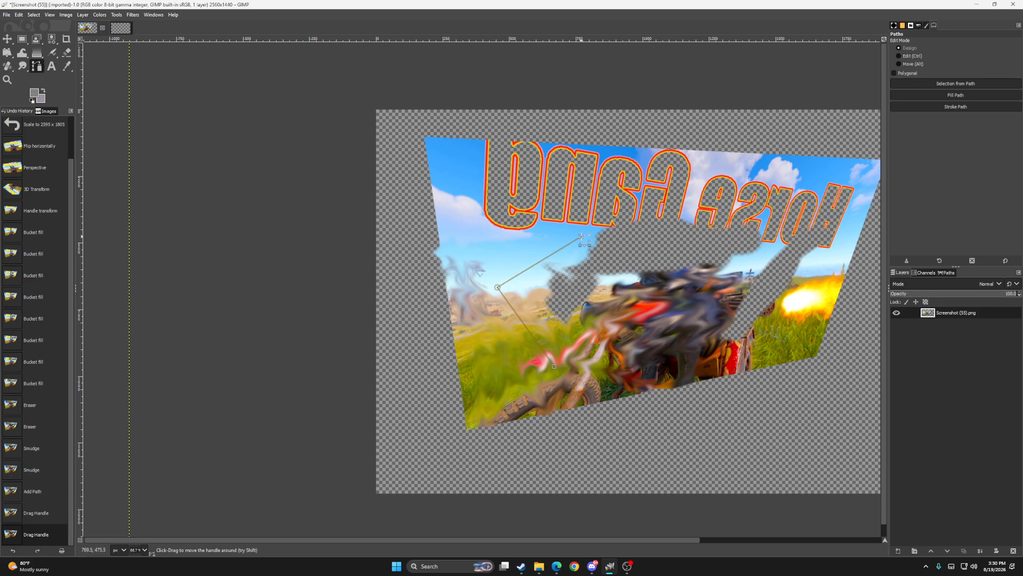
pyautogui.moveTo(557, 364); pyautogui.dragTo(475, 295)
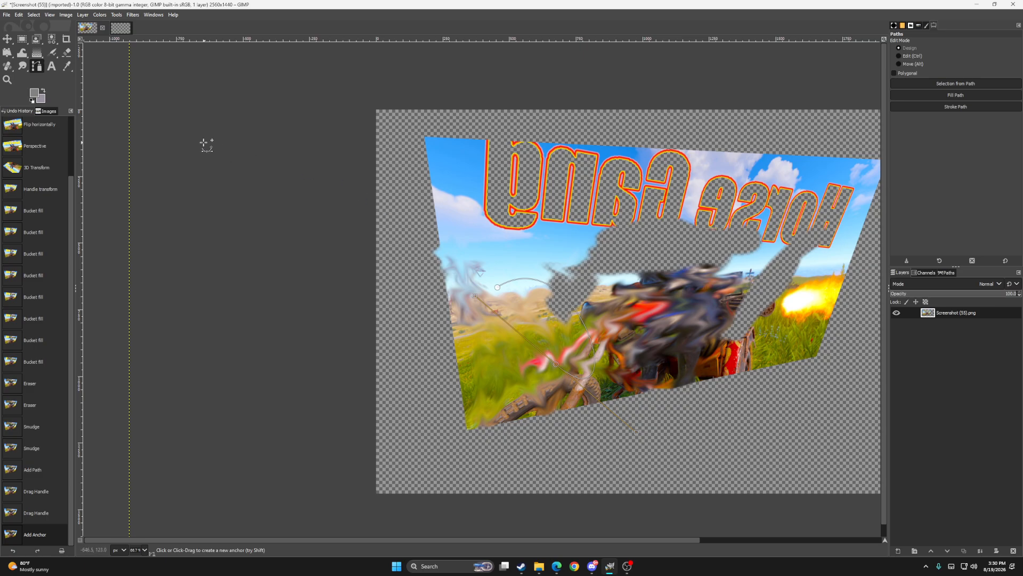
# Start an Impact Condensed text box over the smudged hills and set its text size to 26 px.
pyautogui.click(51, 66)
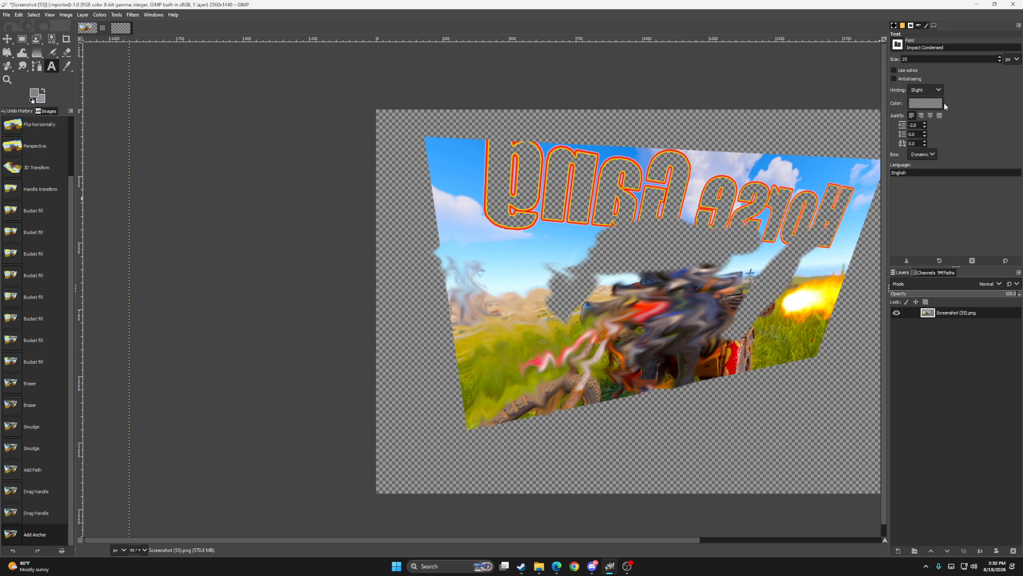
pyautogui.click(509, 308)
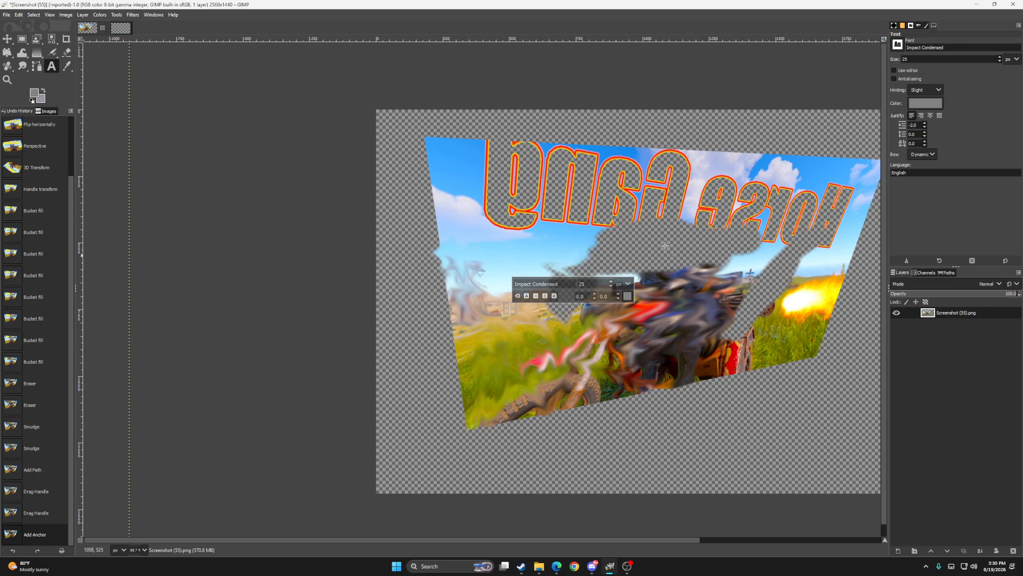
pyautogui.click(899, 47)
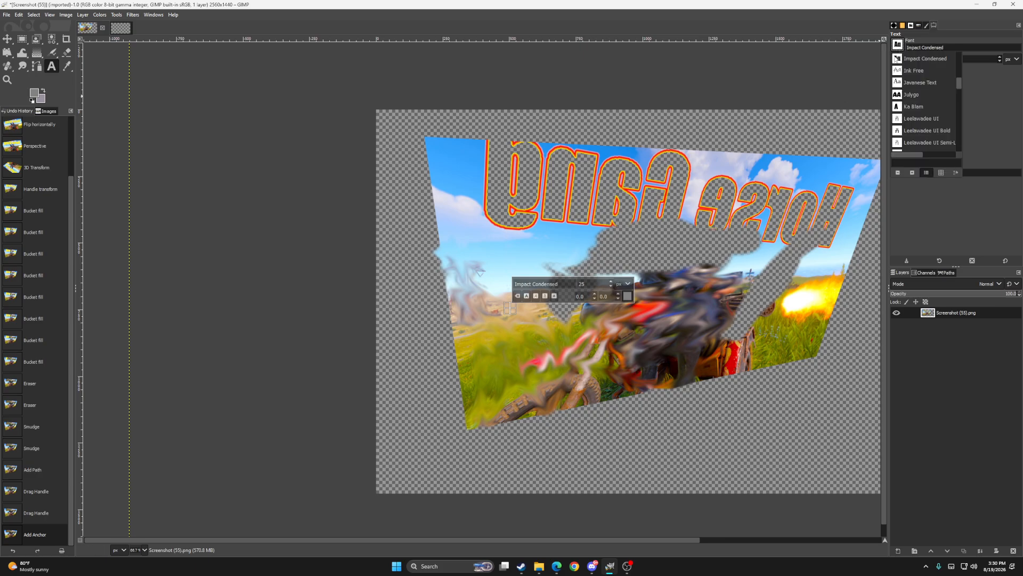
pyautogui.scroll(-10, 896, 60)
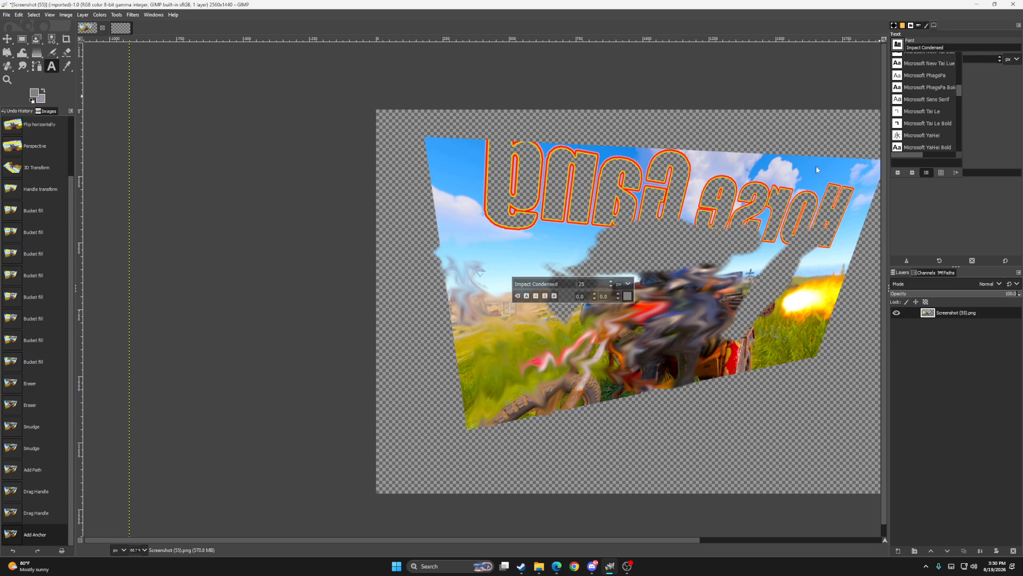
pyautogui.click(612, 285)
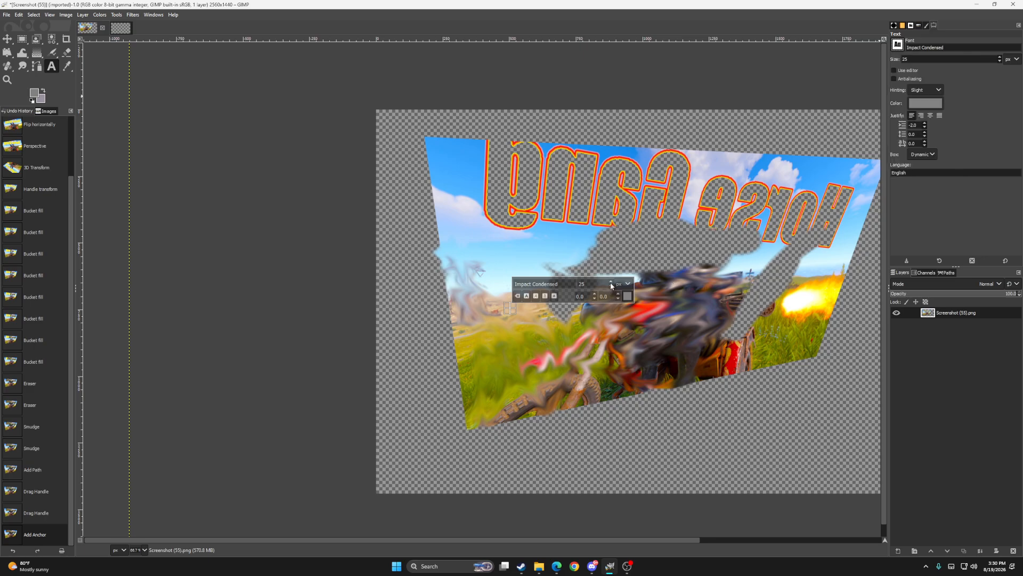
pyautogui.click(612, 284)
pyautogui.click(627, 297)
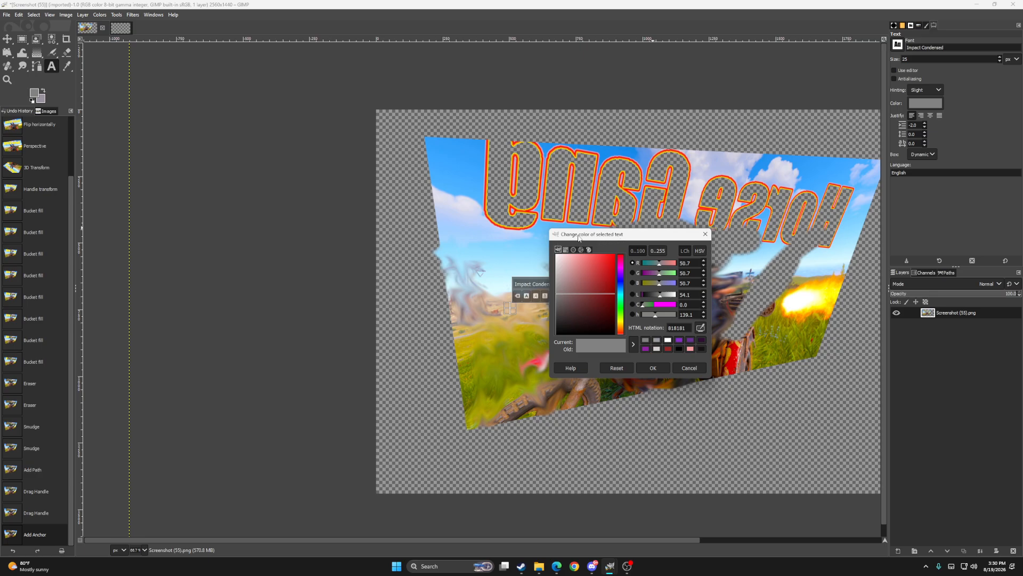
pyautogui.click(705, 234)
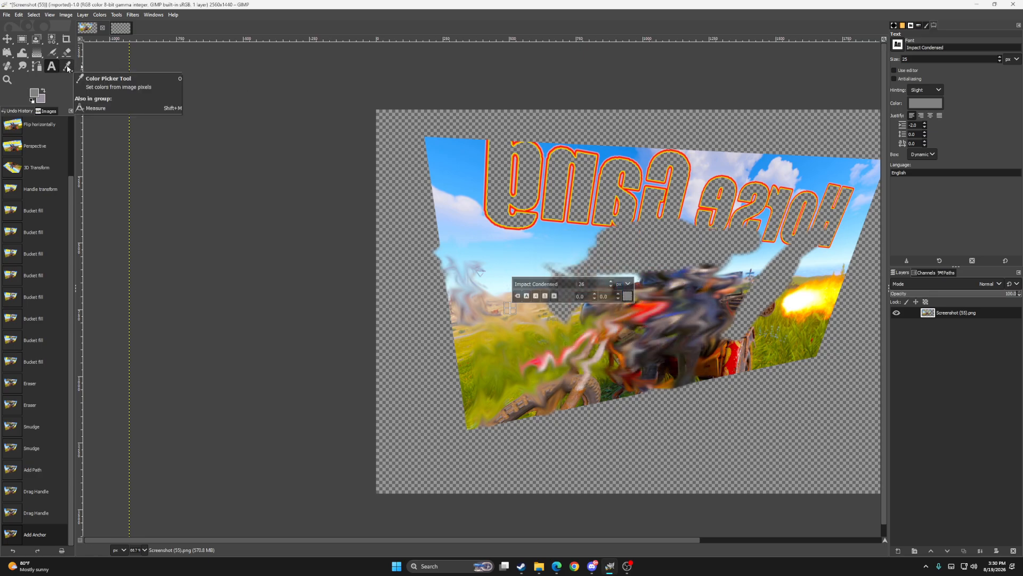
# Sample foreground colors from the cloud, the blue sky and the green grass with the Color Picker, and open the foreground color for editing.
pyautogui.click(66, 66)
pyautogui.click(434, 204)
pyautogui.click(464, 213)
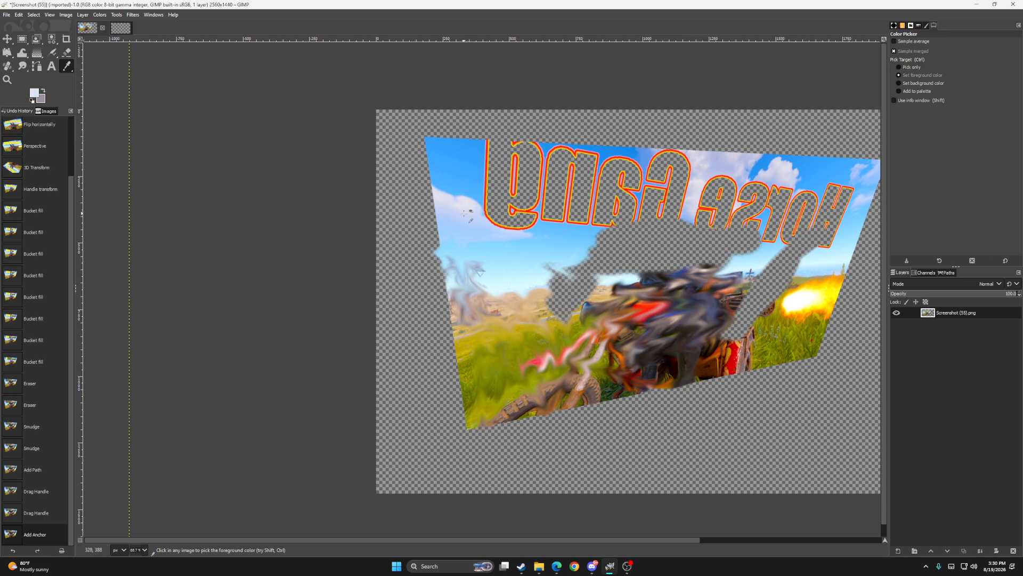
pyautogui.click(451, 179)
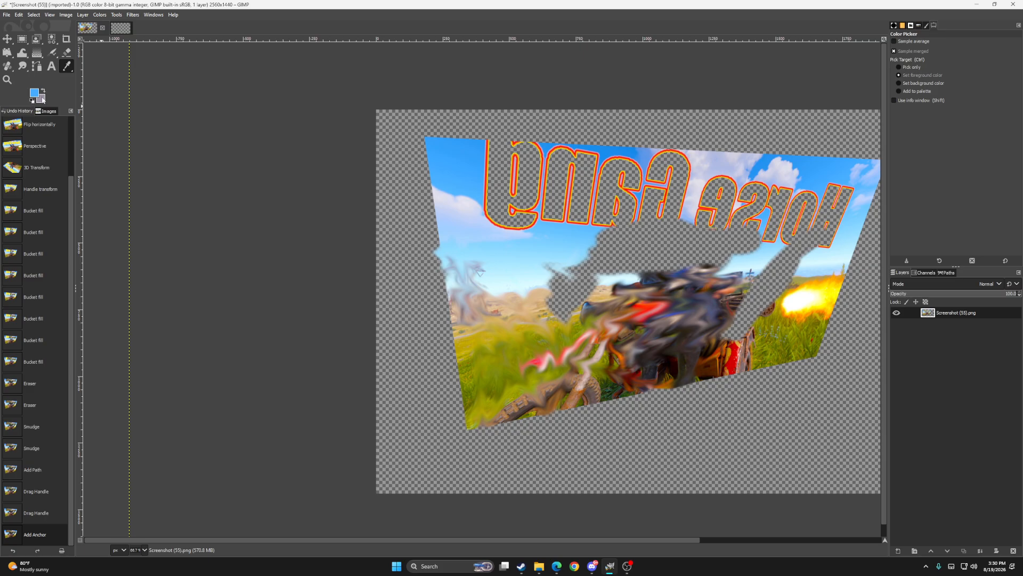
pyautogui.click(459, 211)
pyautogui.click(539, 389)
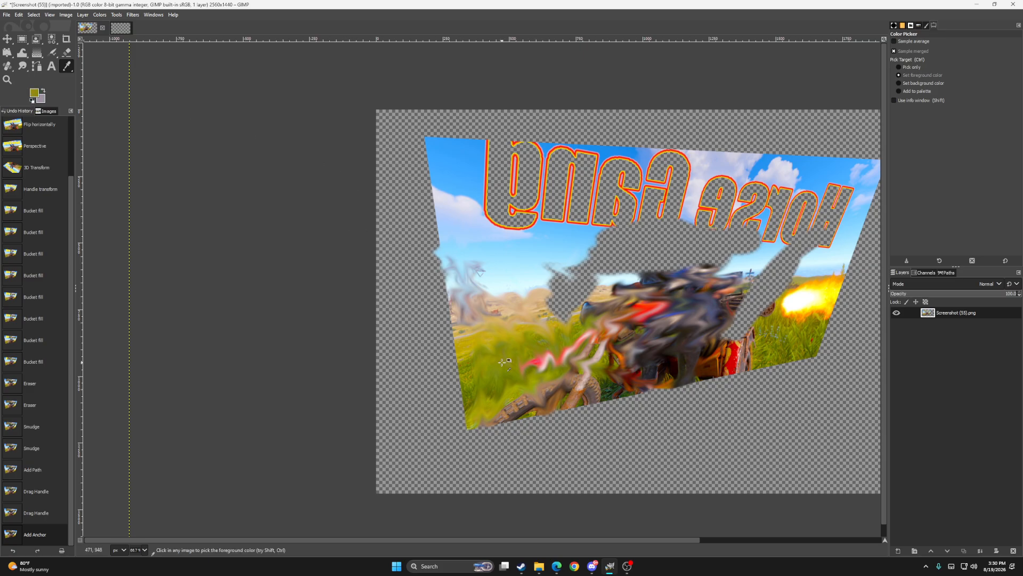
pyautogui.click(39, 95)
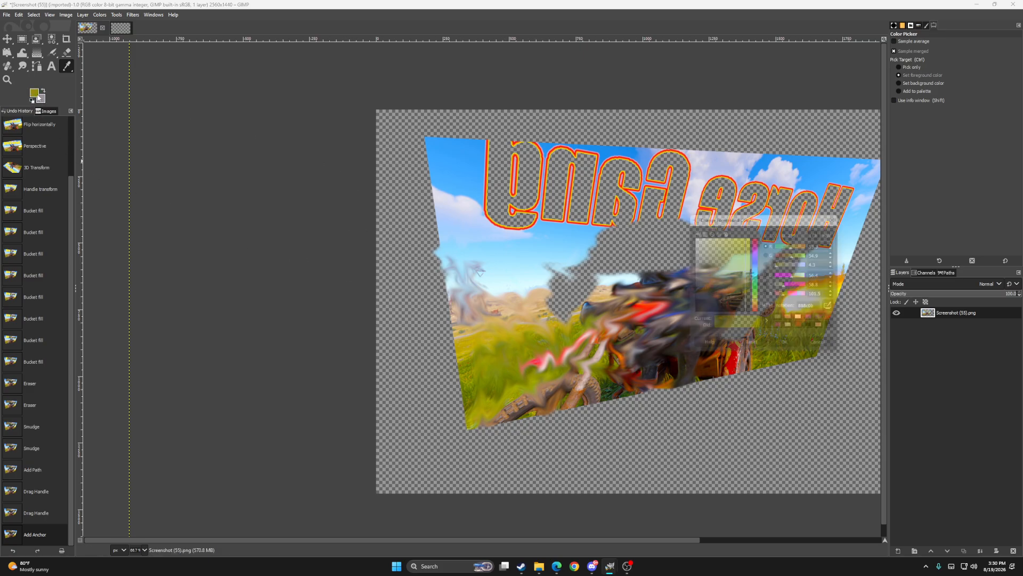